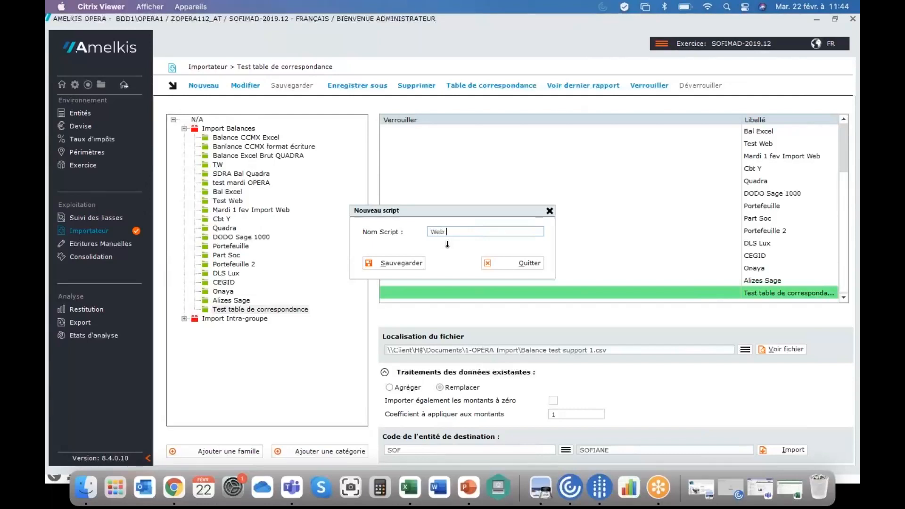
Name the new script "Web Table correspondance", save it and open it in the importer.
text(le correspondan)
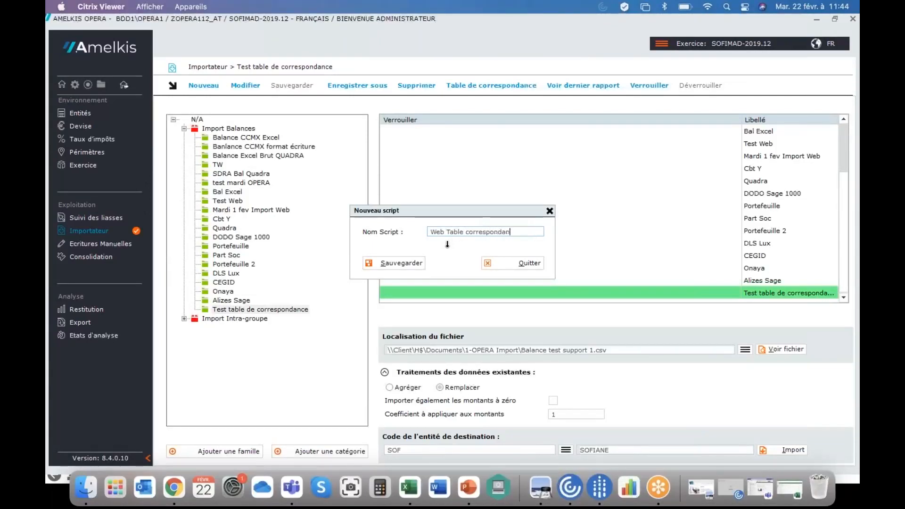
text(ce)
click(392, 262)
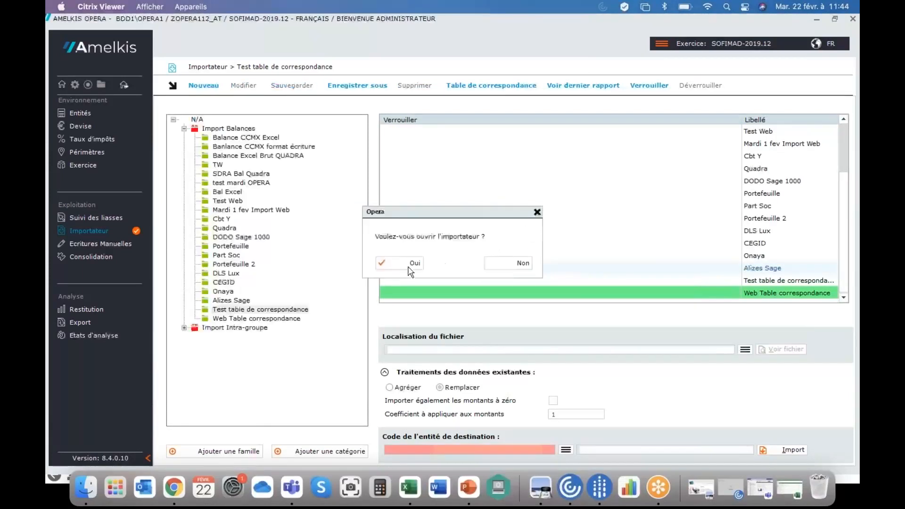
click(410, 264)
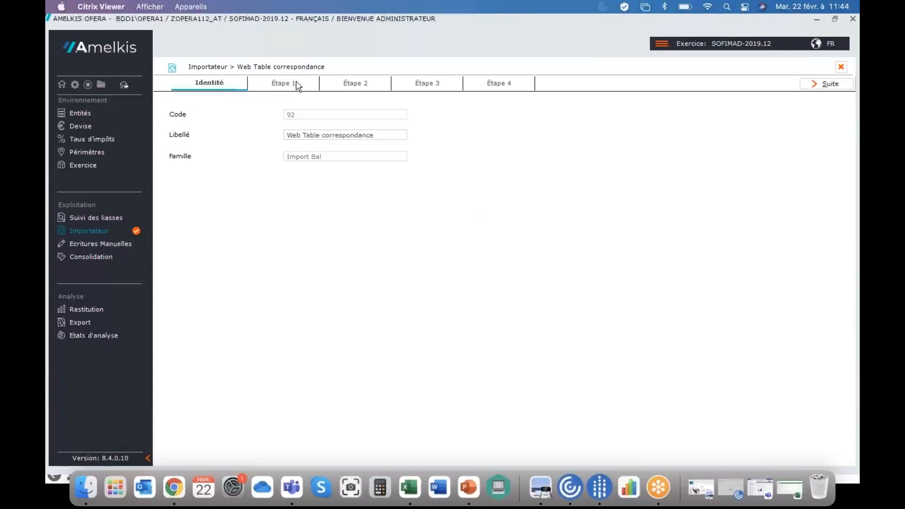
Set the script's source file in Étape 1 to "Balance test support 1" from the H: drive's Documents > 1-OPERA Import folder.
click(297, 84)
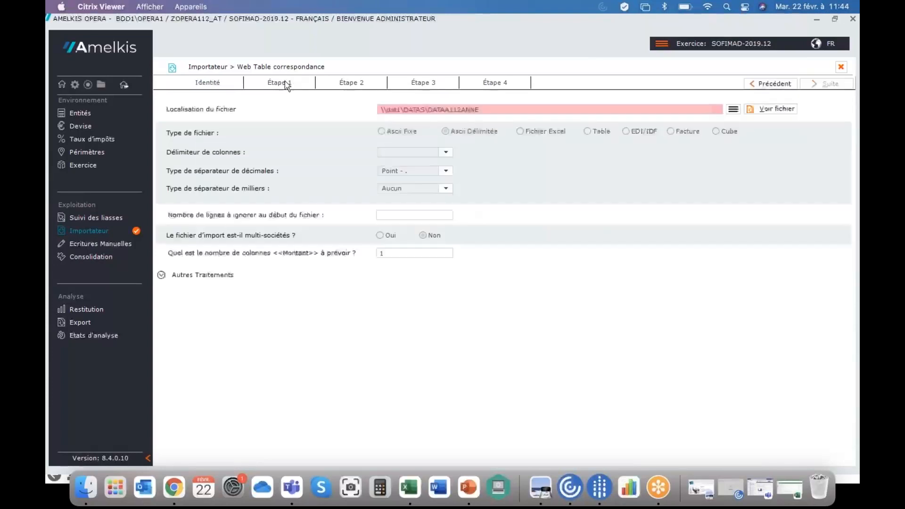
click(733, 112)
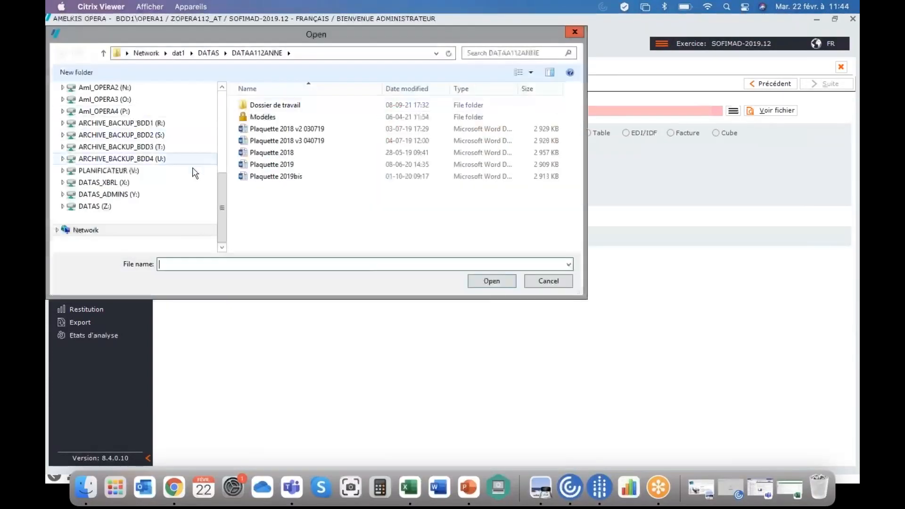
drag(221, 200, 219, 91)
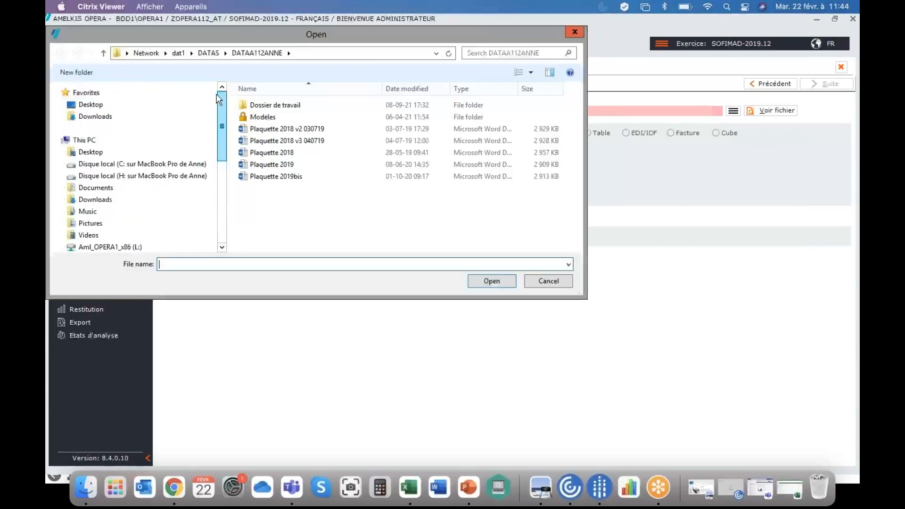
click(101, 178)
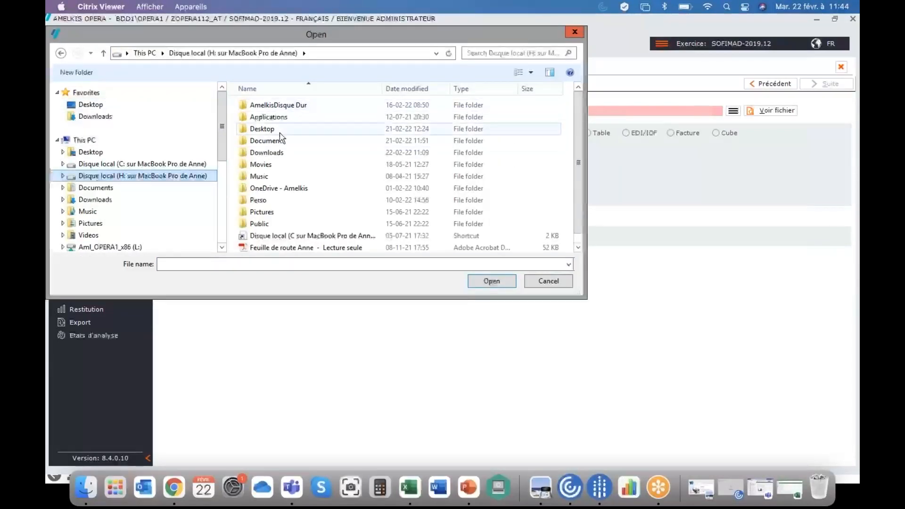
click(276, 141)
double_click(276, 142)
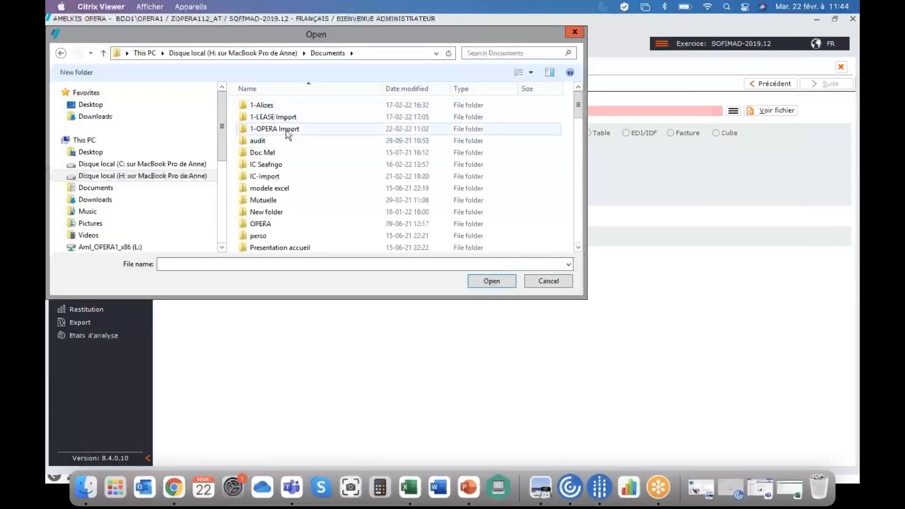
double_click(287, 133)
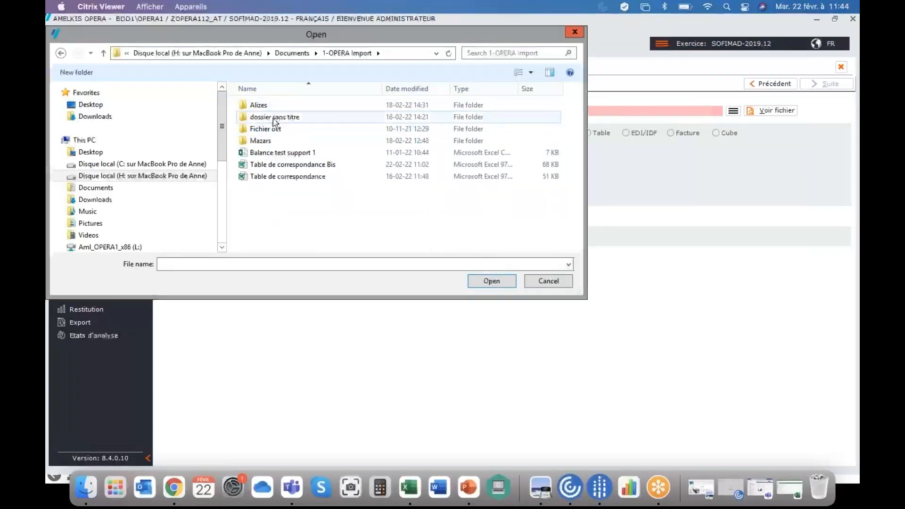
double_click(274, 152)
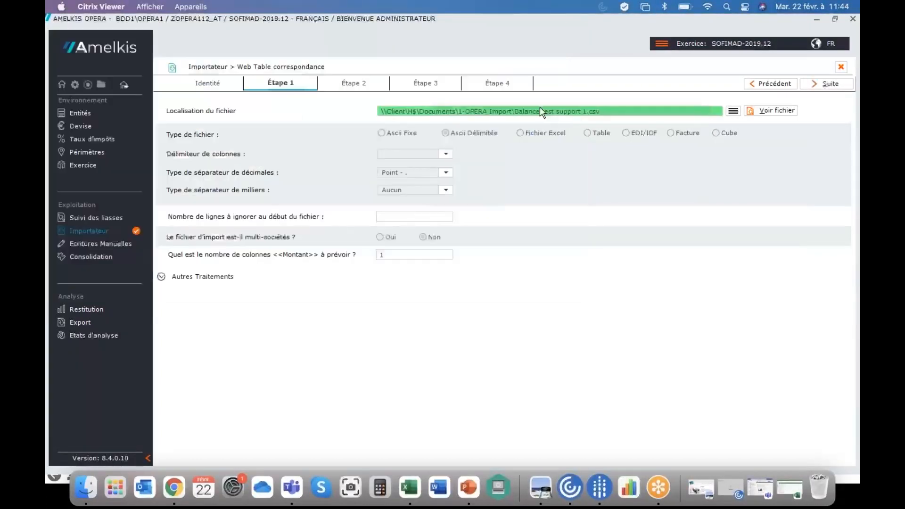
View the source balance file to examine its column layout, delimiter, decimal separator and account lines, then close it.
click(772, 113)
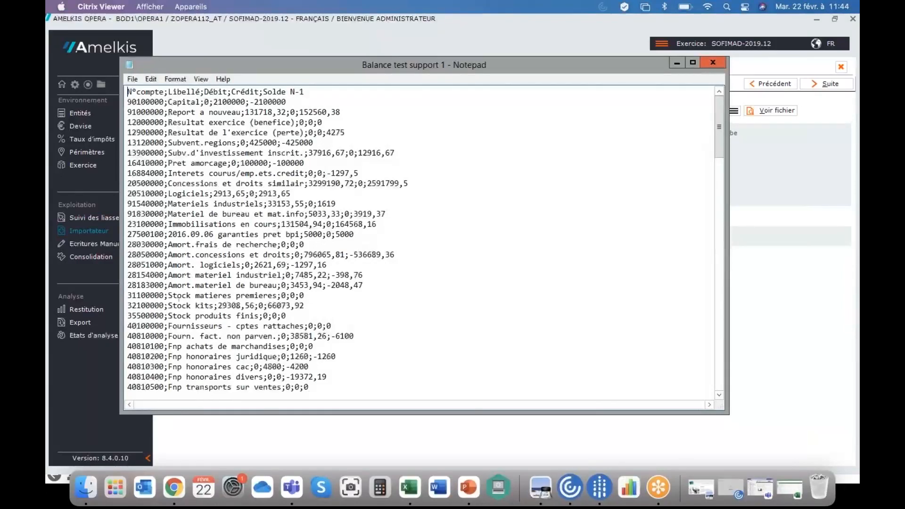
scroll(179, 298, down, 6)
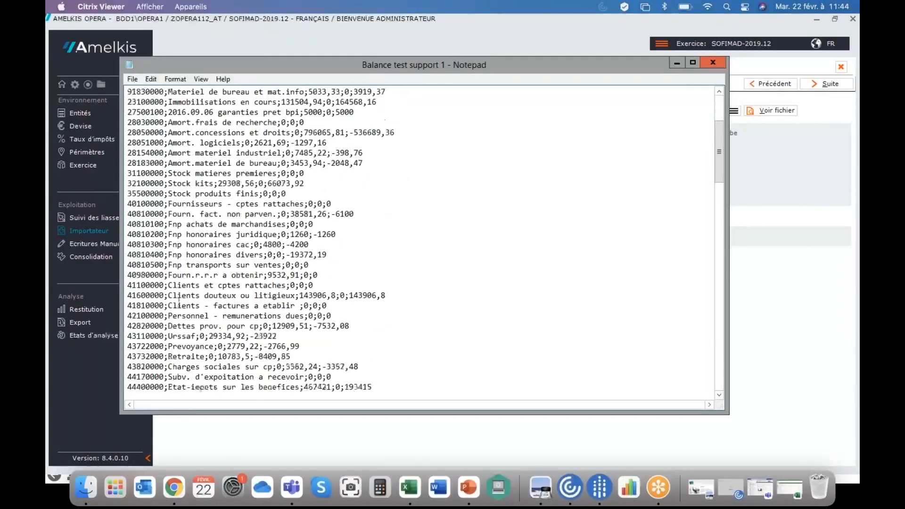
scroll(178, 299, down, 13)
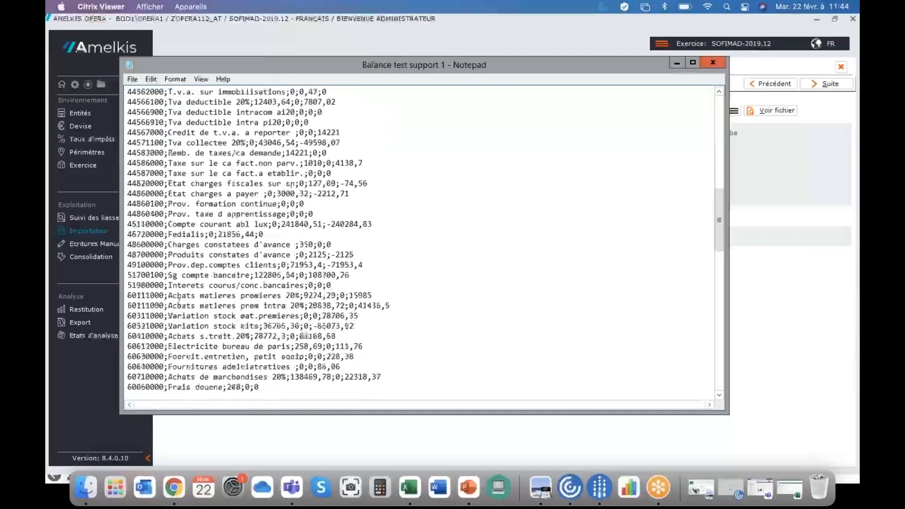
scroll(179, 299, down, 7)
scroll(179, 299, up, 20)
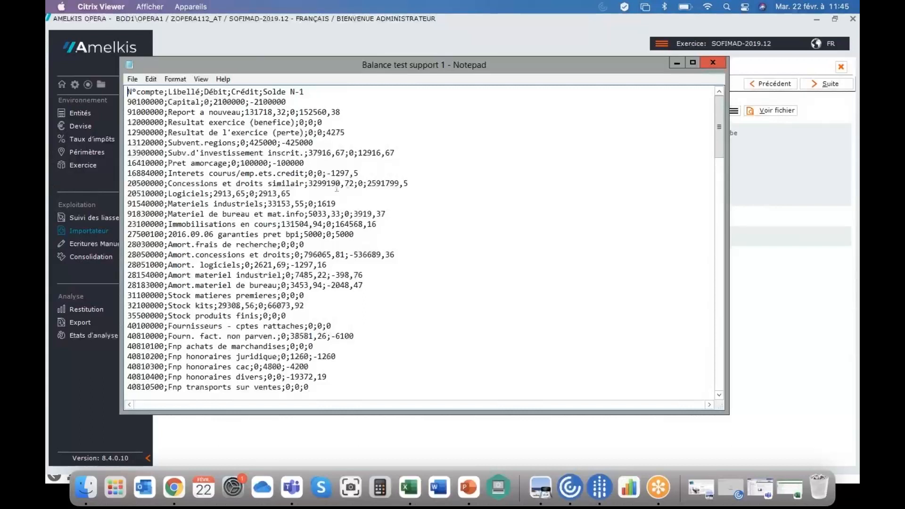
click(712, 62)
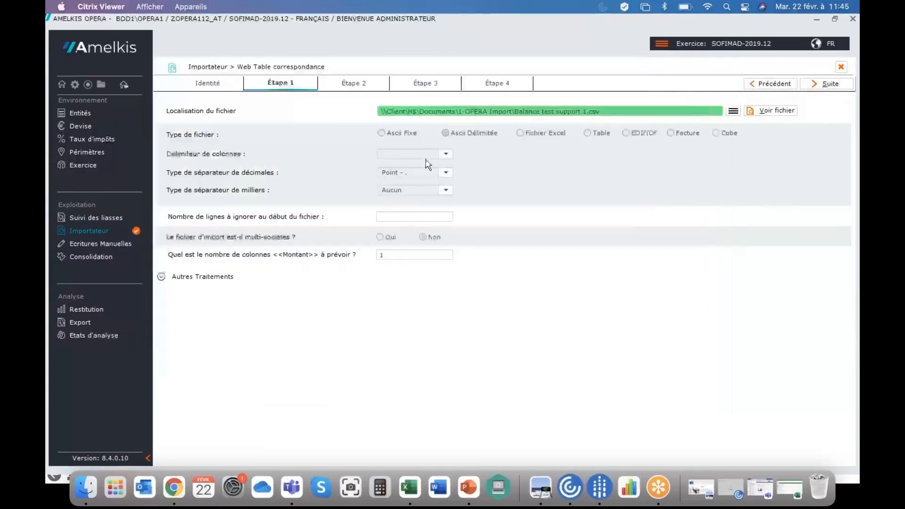
Configure the file as Ascii Délimitée with ";" as column delimiter, Virgule as decimal separator and Non for multi-sociétés.
click(383, 134)
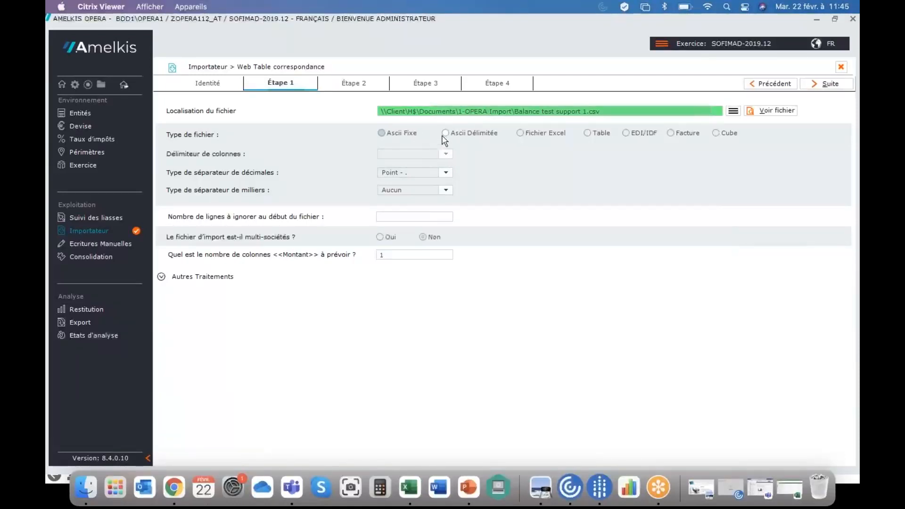
click(446, 133)
click(445, 153)
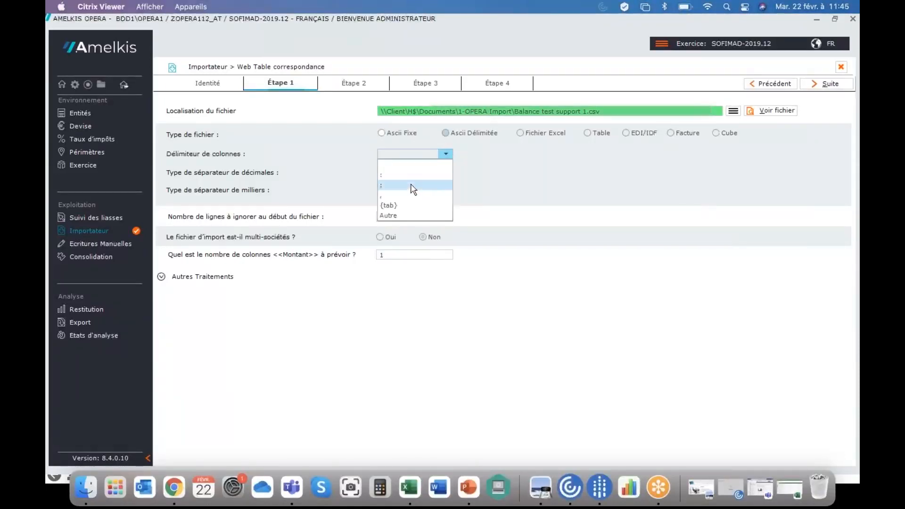
click(412, 186)
click(447, 173)
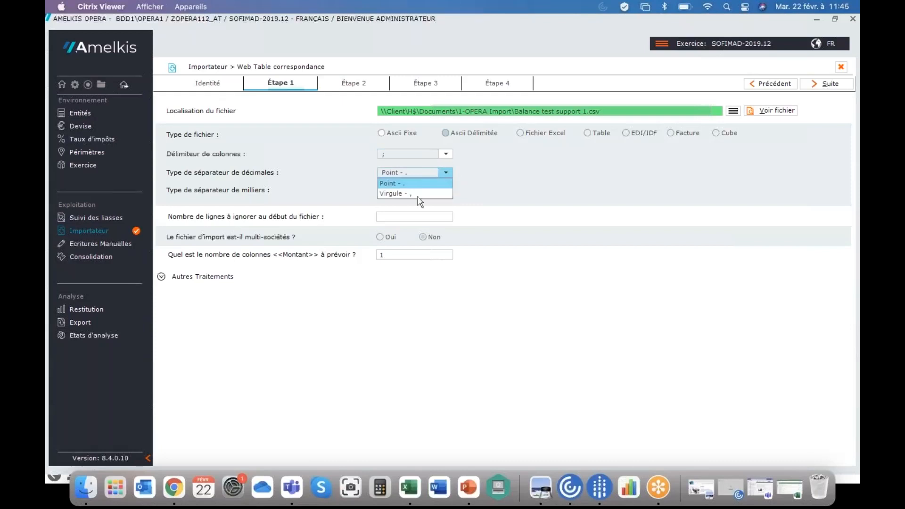
click(418, 199)
click(430, 238)
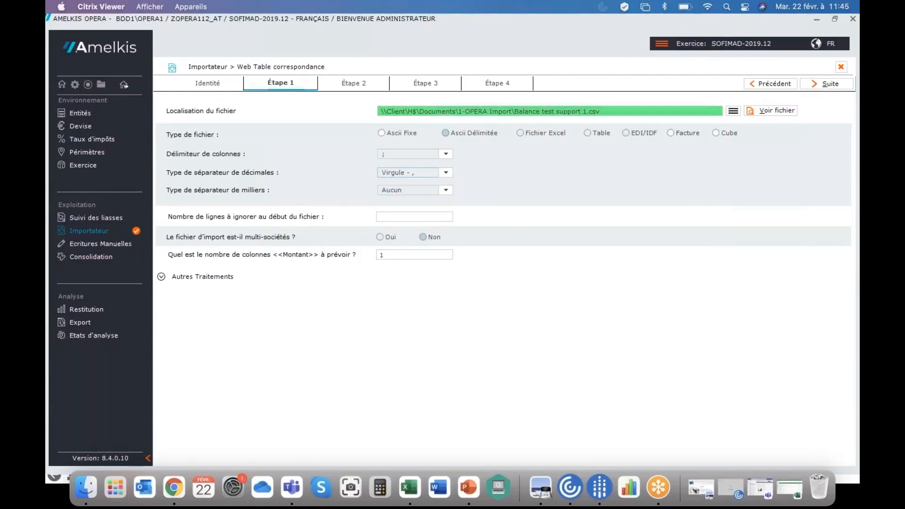
In Étape 2, assign Rubriques to the N°compte column, Montant 1 to Solde N-1 and Libellé Rubriques to Libellé.
click(349, 87)
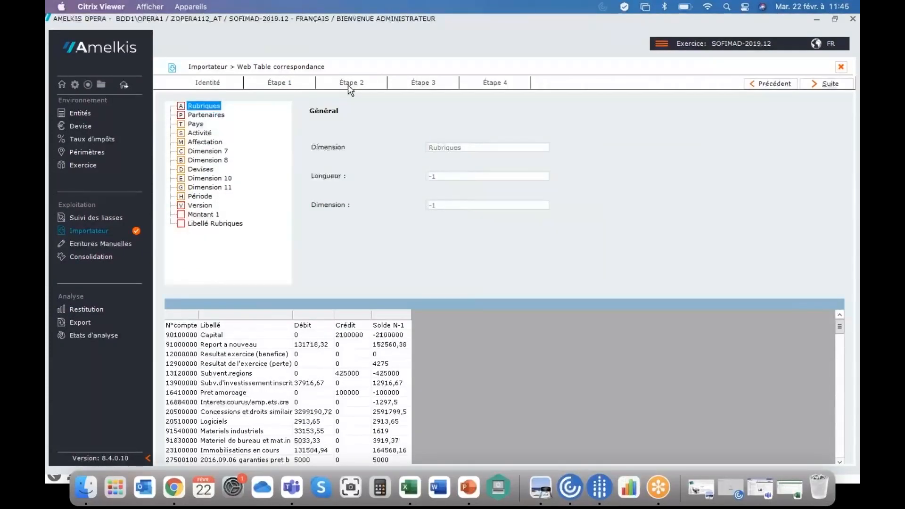
click(349, 89)
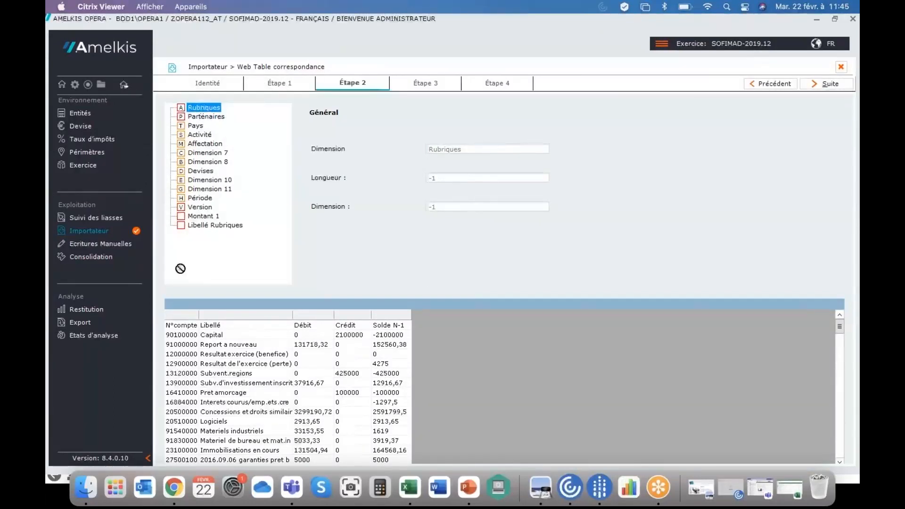
drag(183, 325, 181, 315)
click(202, 216)
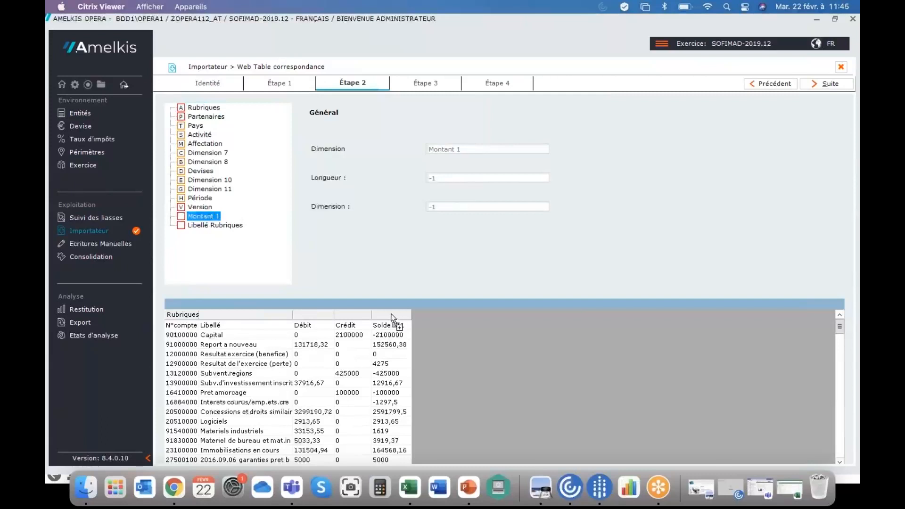
drag(392, 317, 392, 323)
drag(215, 225, 231, 315)
In Étape 3, apply a correspondence table to the Rubriques dimension and save the modification when switching to Partenaires.
click(436, 84)
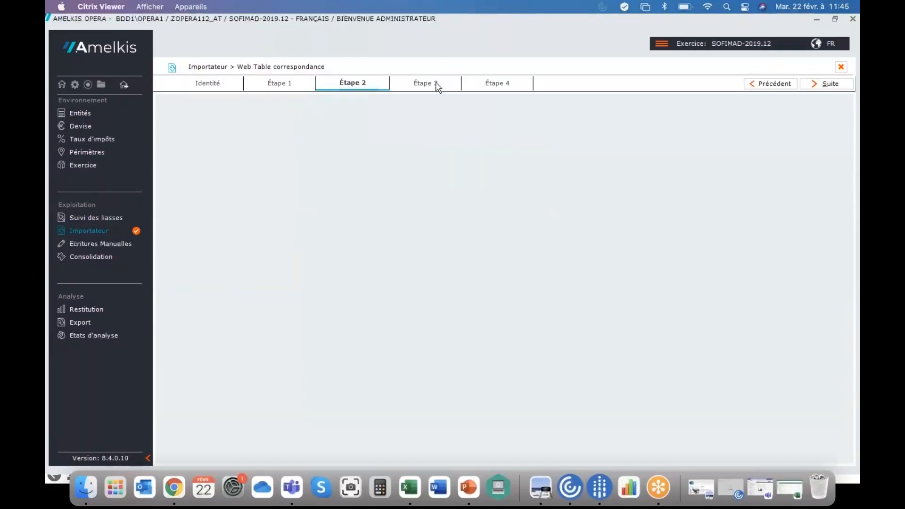
click(203, 104)
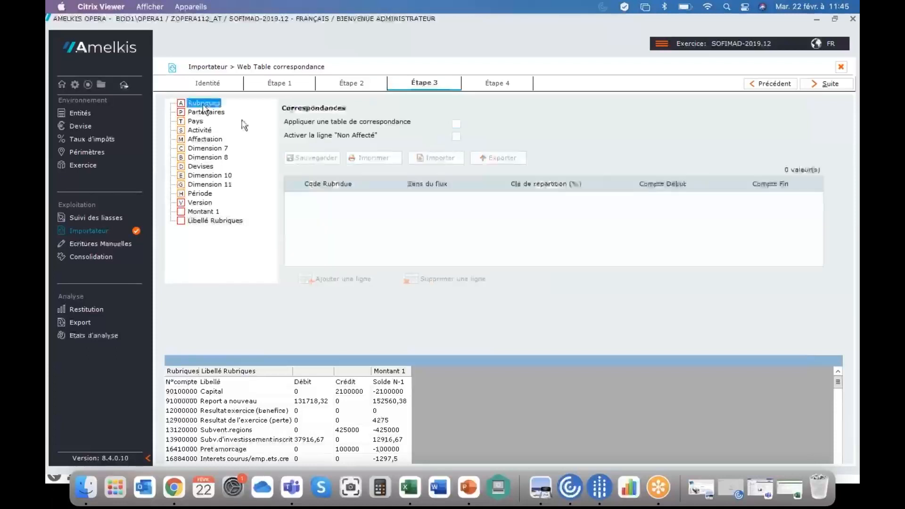
click(456, 124)
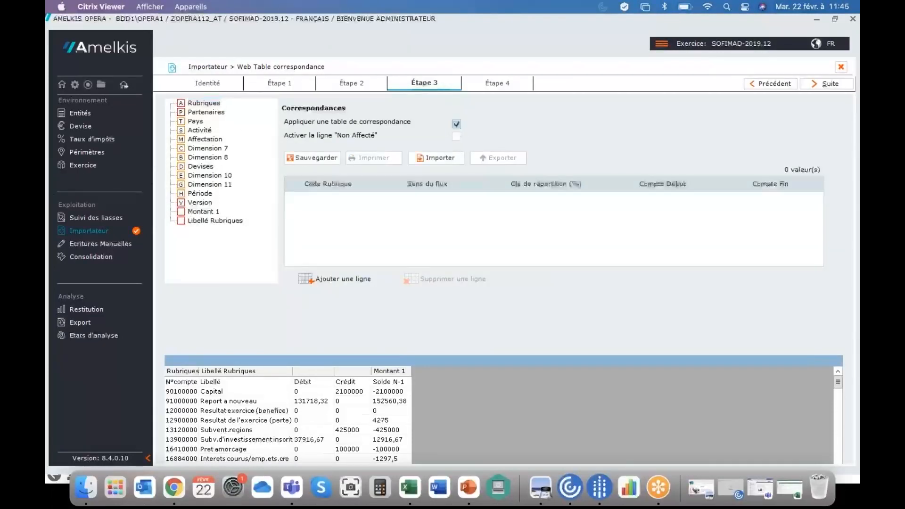
click(211, 116)
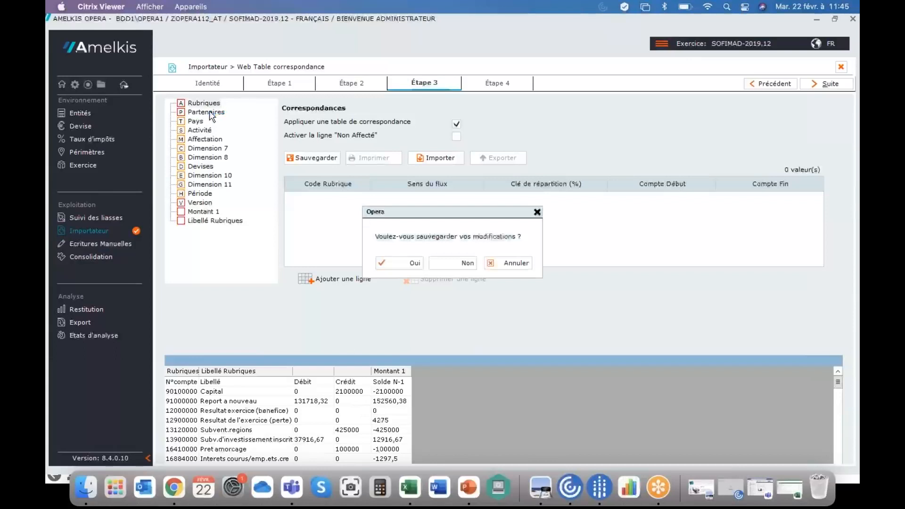
click(400, 267)
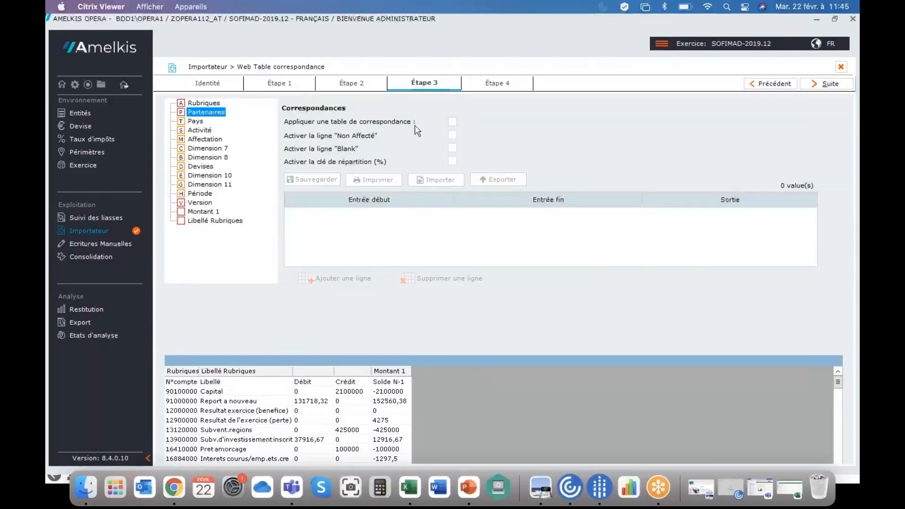
Examine the correspondence settings of Pays, Activité, Affectation, Dimension 7, Dimension 8 and Montant 1.
click(197, 122)
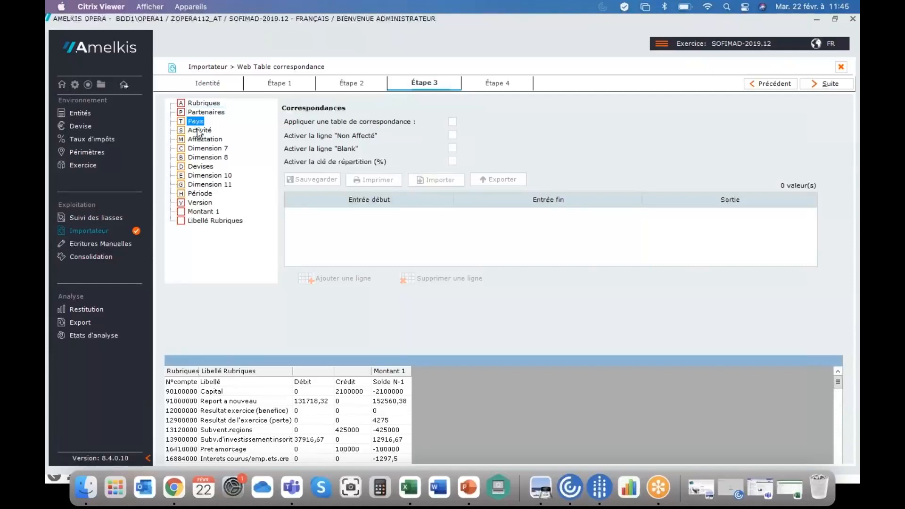
click(198, 132)
click(200, 140)
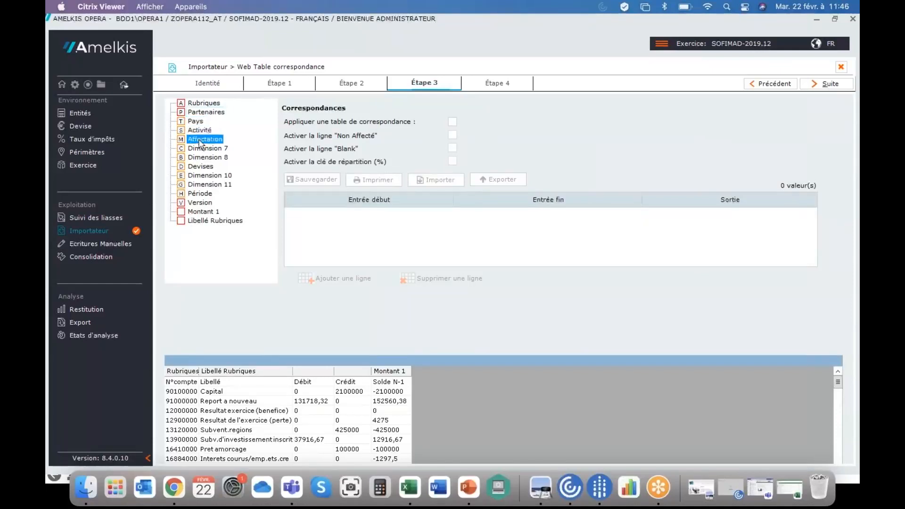
click(201, 149)
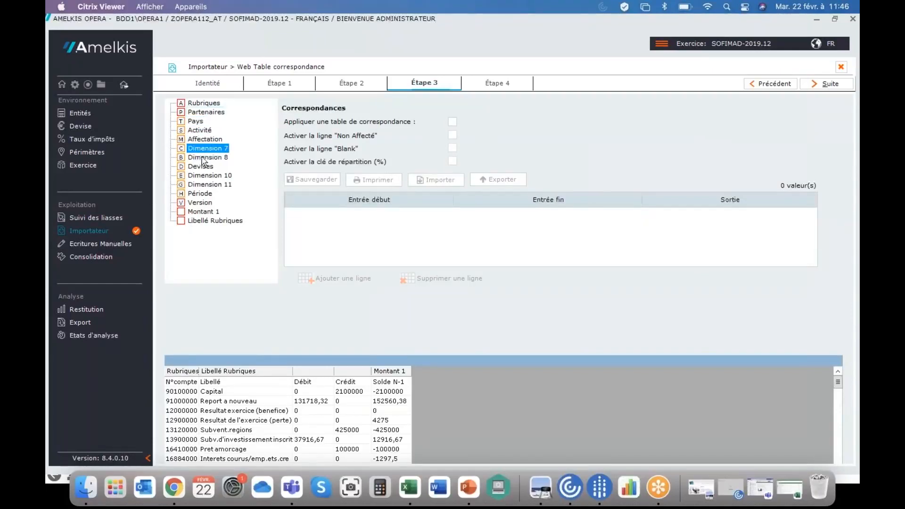
click(203, 159)
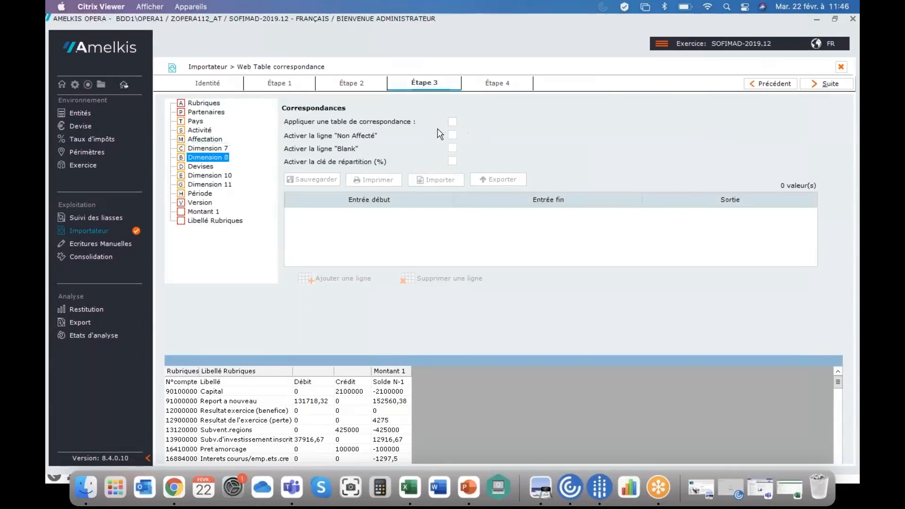
click(203, 212)
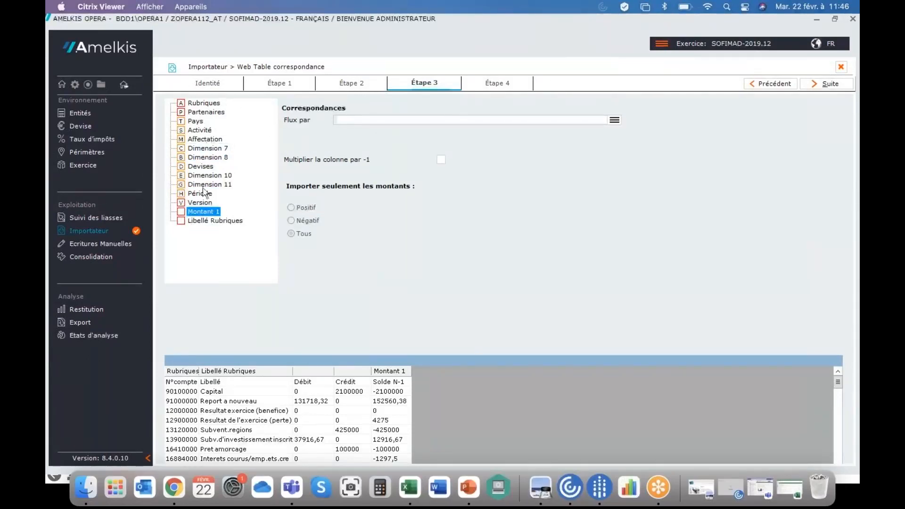
Apply a correspondence table to the Rubriques dimension and import it from the file Tables de correspondance_2016.
click(207, 104)
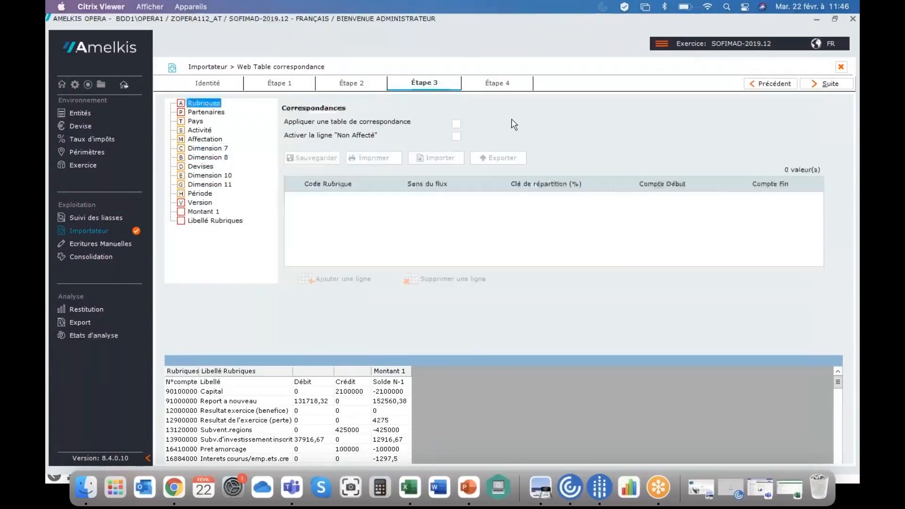
click(456, 124)
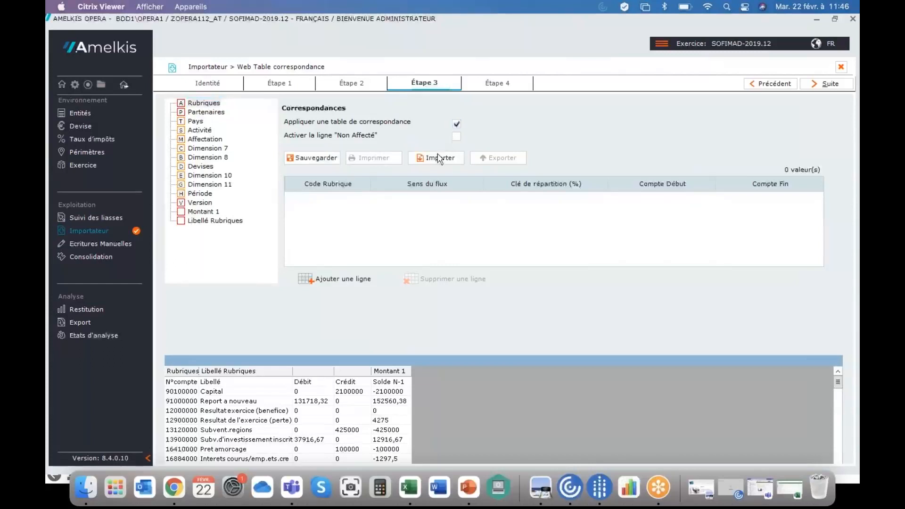
click(436, 160)
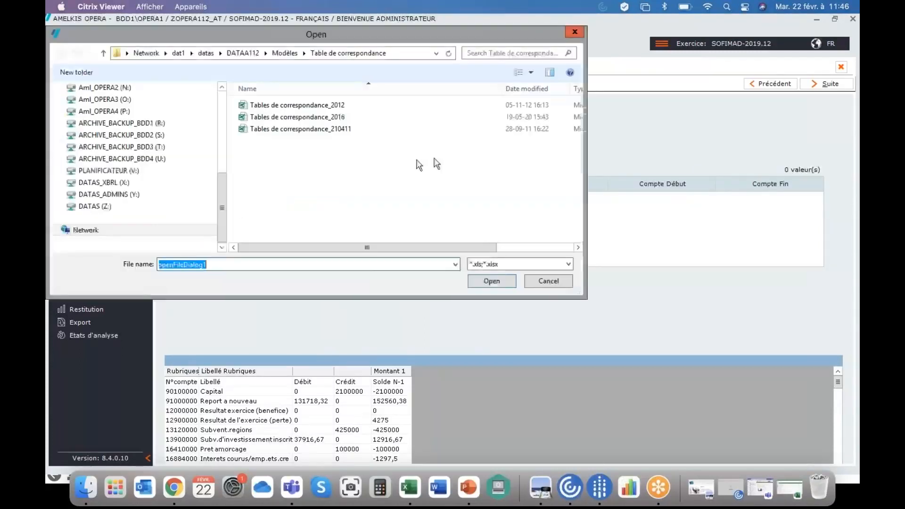
click(311, 118)
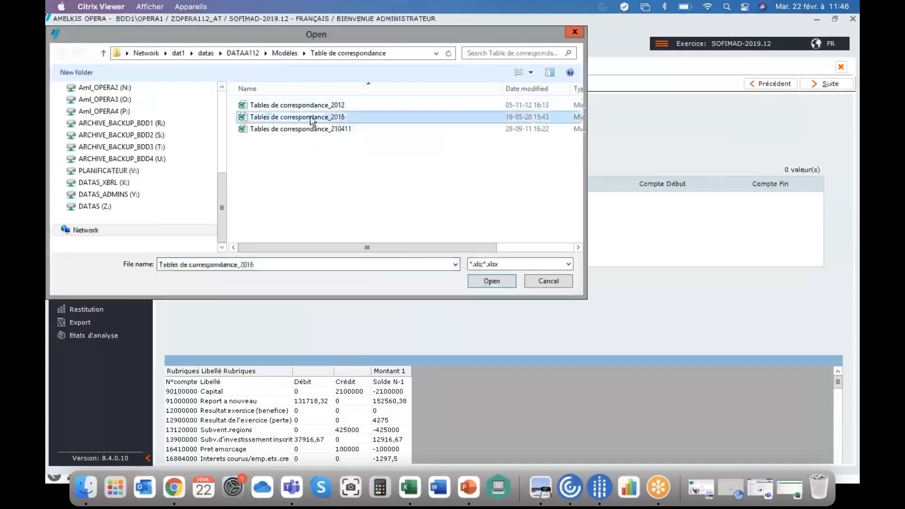
double_click(311, 118)
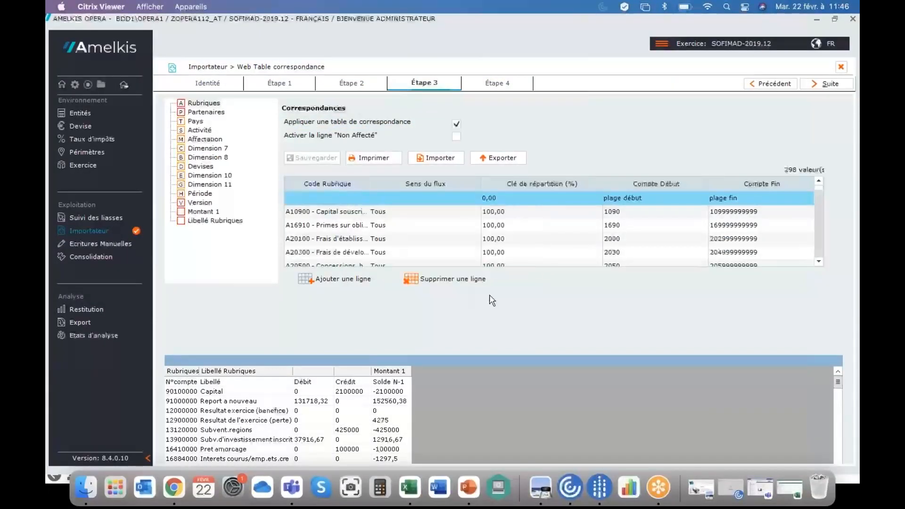
click(726, 228)
click(730, 227)
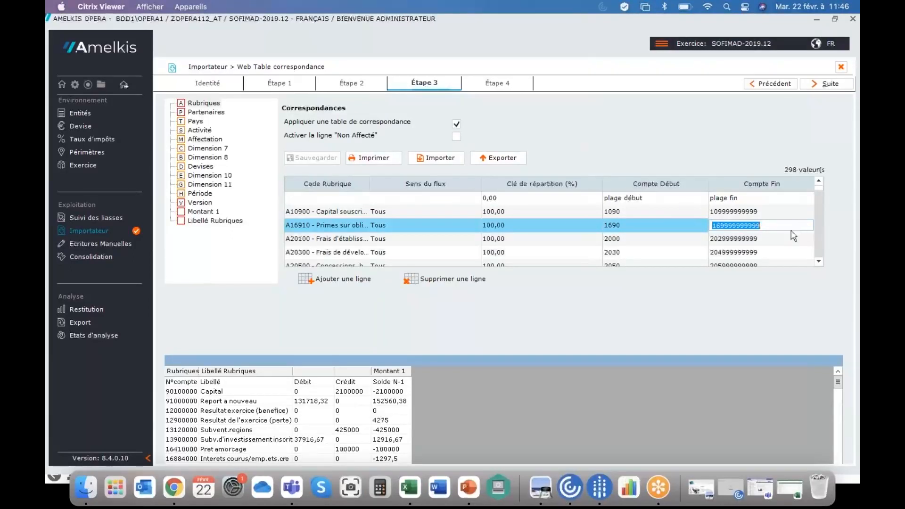
click(780, 225)
key(Return)
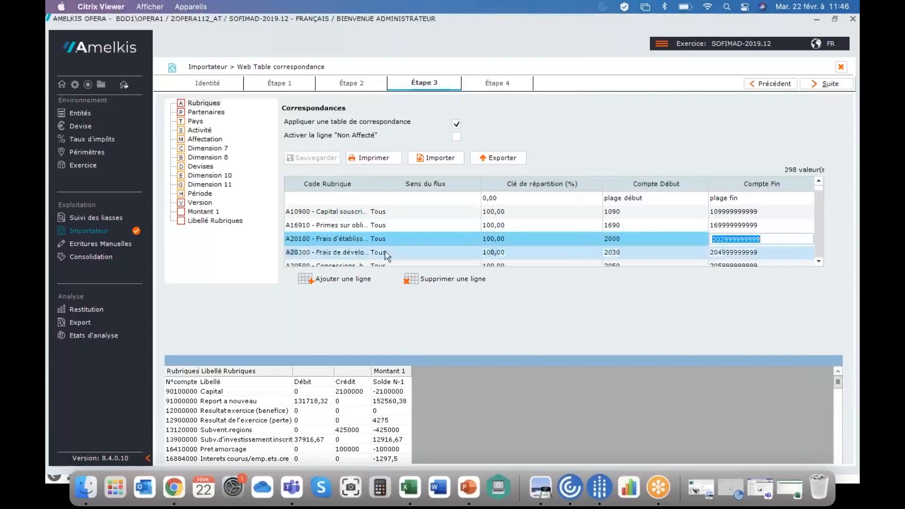
Add a line to the Rubriques correspondence table with P100I - Capital as its Code Rubrique.
click(325, 281)
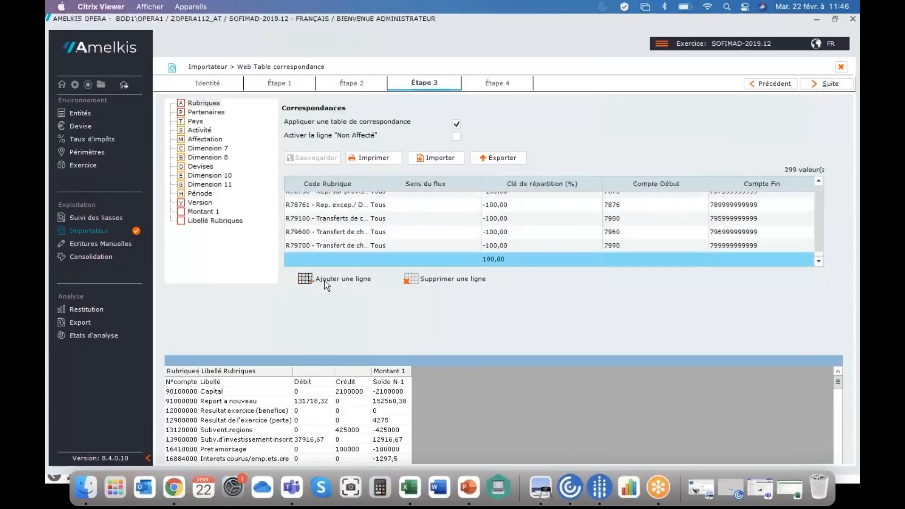
click(294, 259)
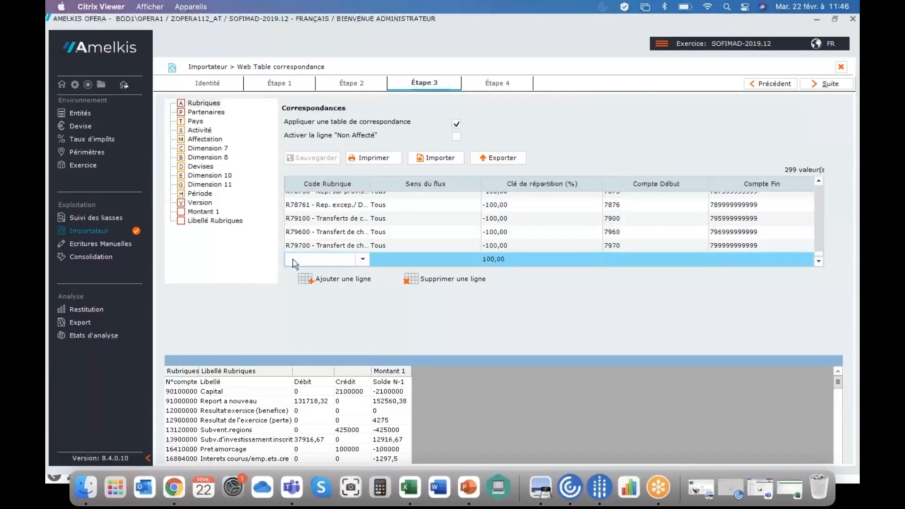
click(362, 258)
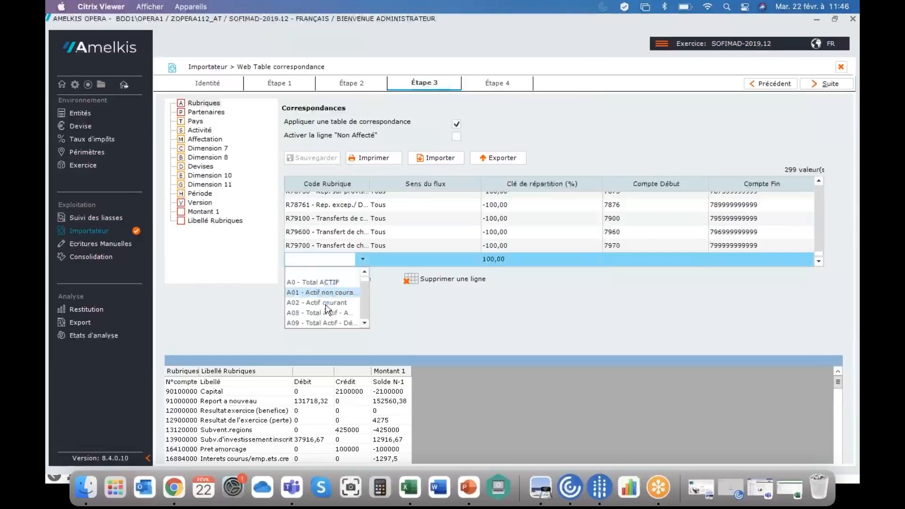
scroll(366, 326, down, 5)
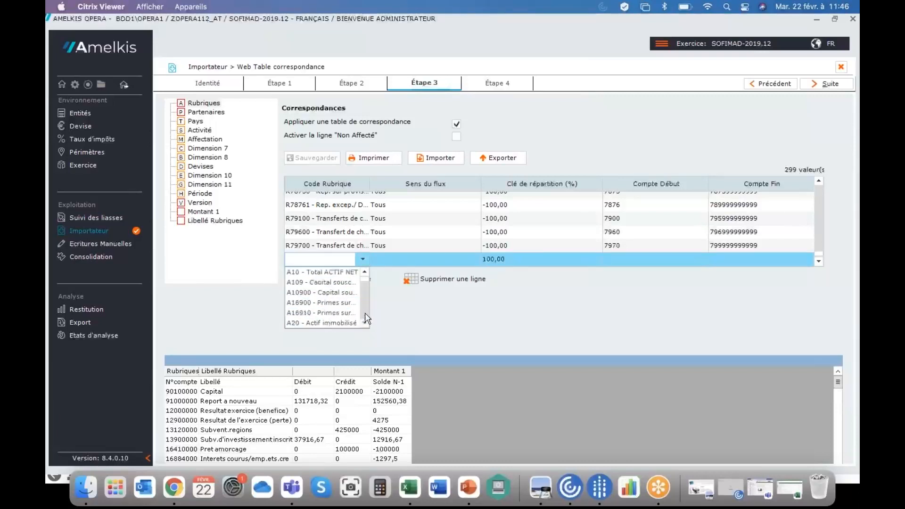
click(364, 273)
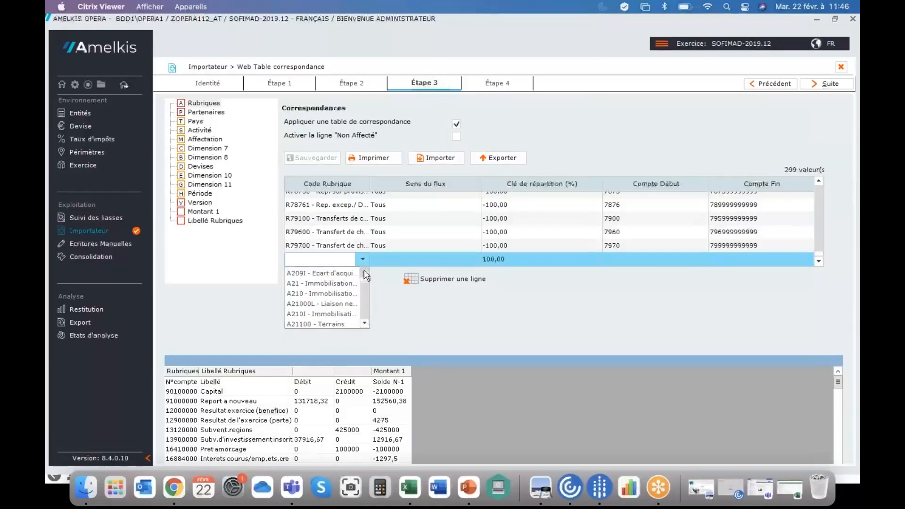
click(365, 273)
click(365, 272)
click(365, 273)
click(364, 272)
click(364, 272)
click(365, 272)
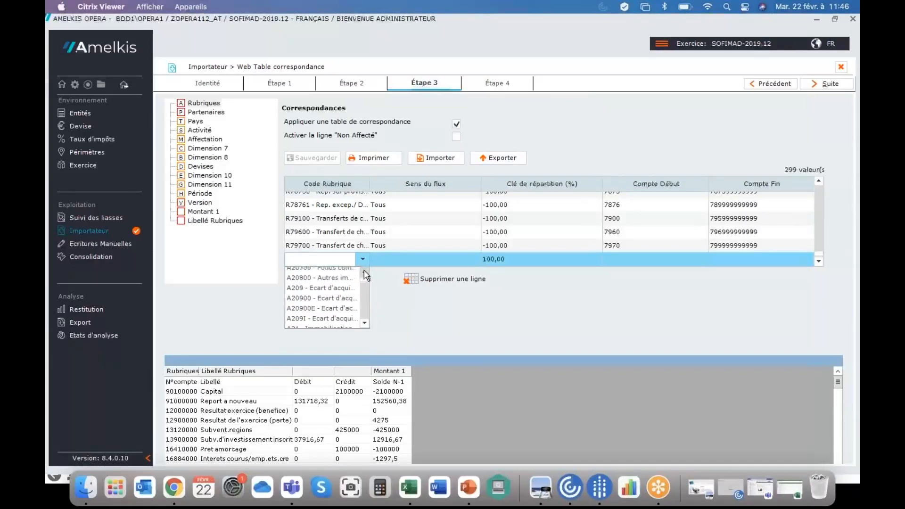
click(365, 273)
click(364, 273)
click(365, 273)
click(364, 272)
click(364, 272)
click(365, 272)
click(365, 273)
click(364, 273)
click(365, 272)
click(364, 272)
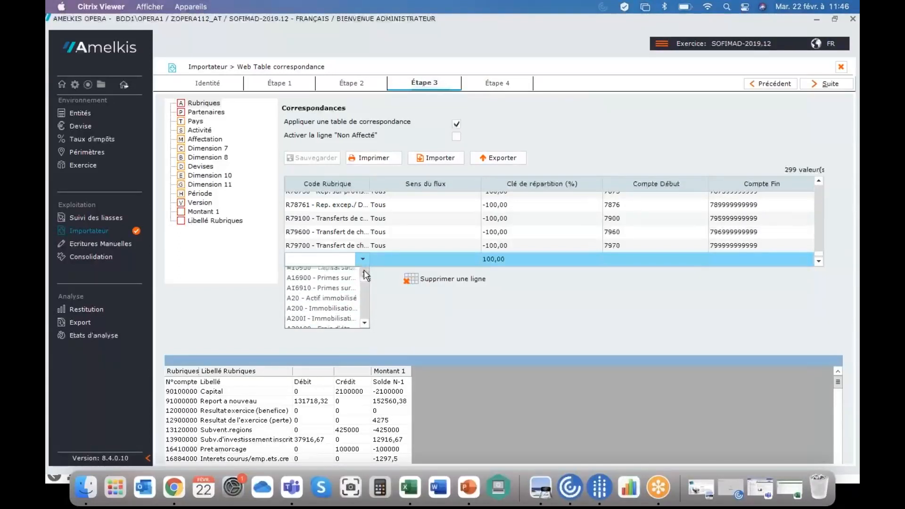
click(365, 324)
click(365, 324)
click(365, 324)
click(365, 324)
click(365, 324)
click(365, 324)
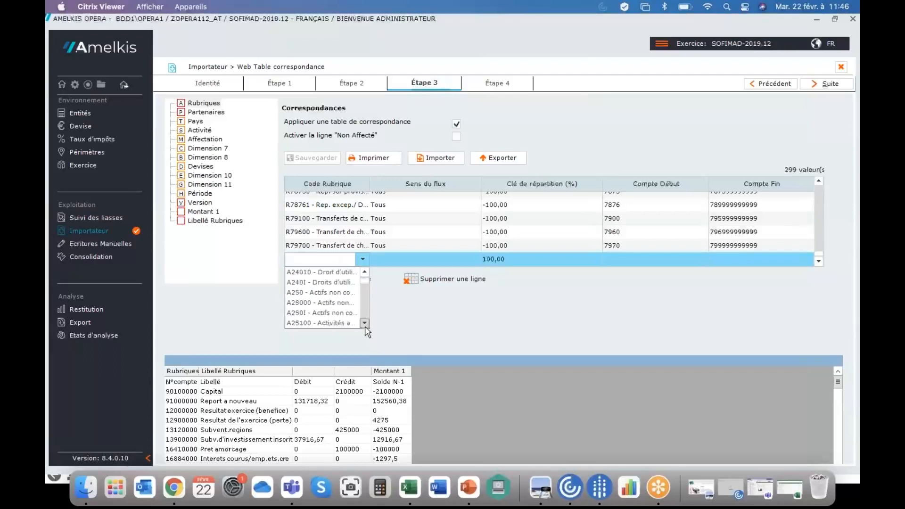
click(365, 324)
click(365, 324)
click(365, 324)
click(365, 324)
click(365, 324)
click(365, 324)
click(365, 324)
click(365, 324)
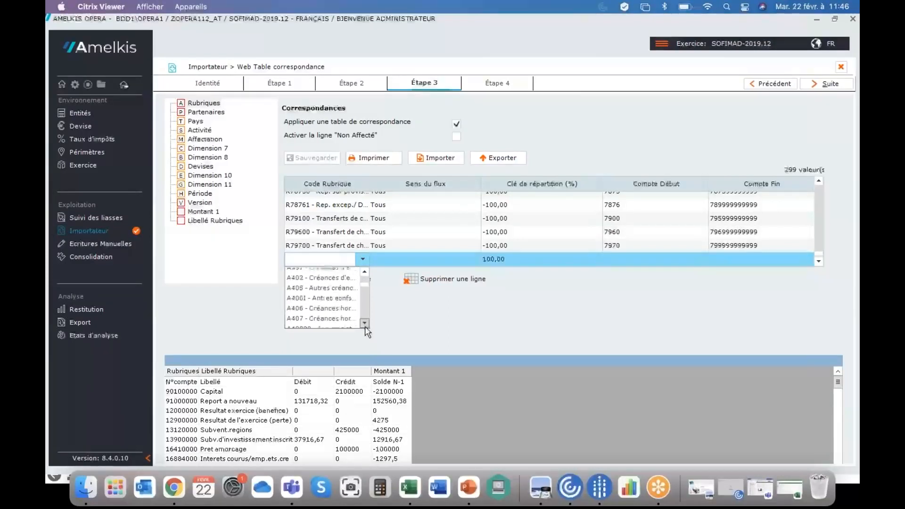
click(365, 324)
click(365, 324)
click(365, 323)
click(365, 324)
click(365, 324)
click(365, 324)
click(365, 323)
click(365, 324)
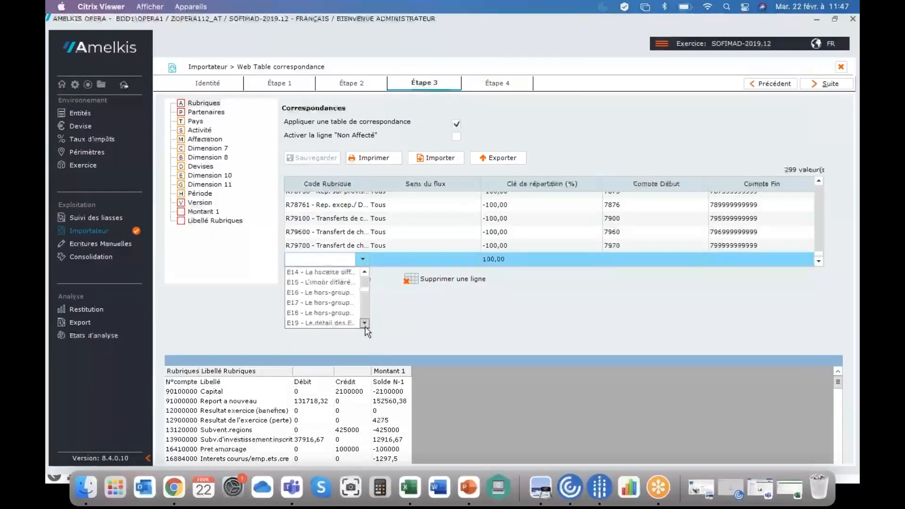
click(365, 323)
click(365, 324)
click(365, 324)
click(365, 324)
click(364, 324)
click(365, 324)
click(365, 324)
click(365, 324)
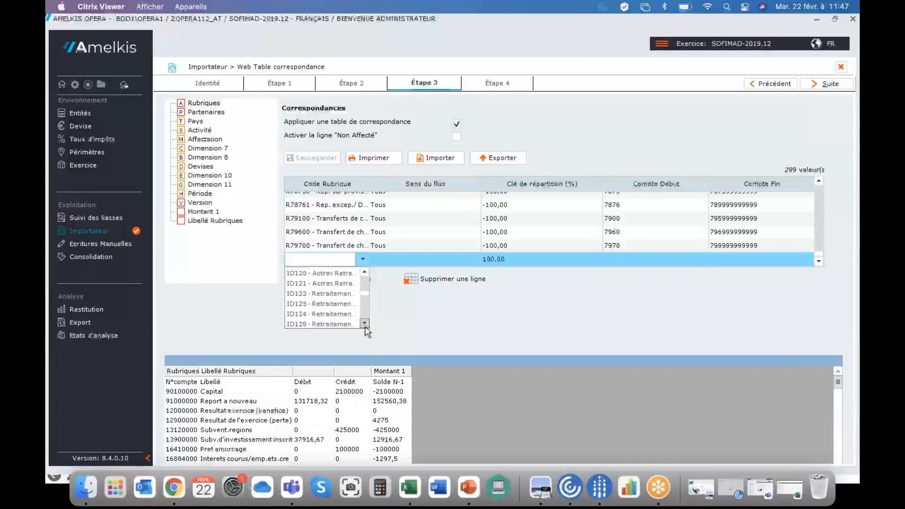
click(365, 324)
click(365, 324)
click(364, 324)
click(365, 324)
click(365, 324)
click(365, 324)
click(365, 324)
click(365, 324)
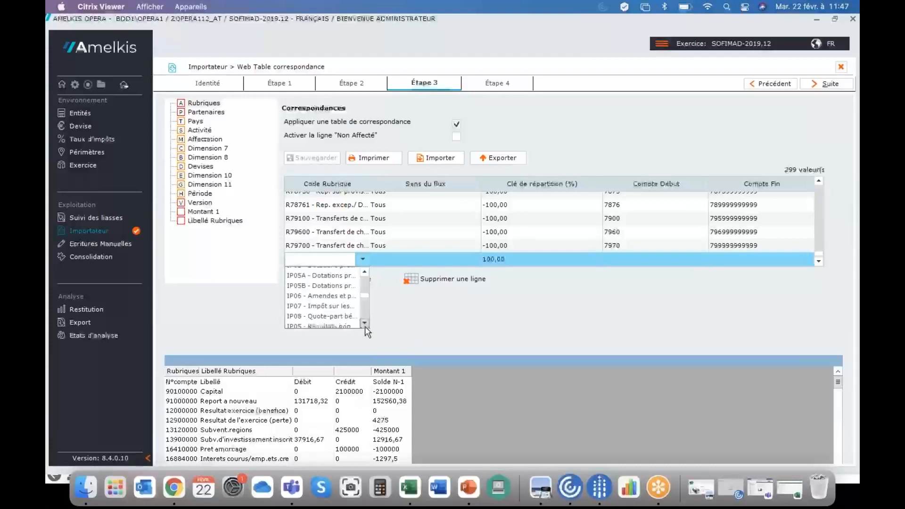
click(367, 305)
click(367, 304)
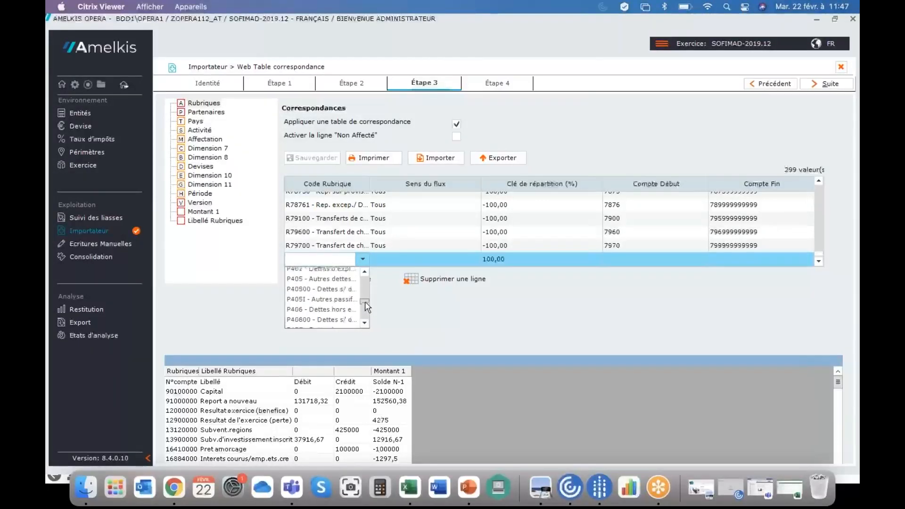
click(366, 303)
click(366, 304)
click(367, 305)
click(367, 305)
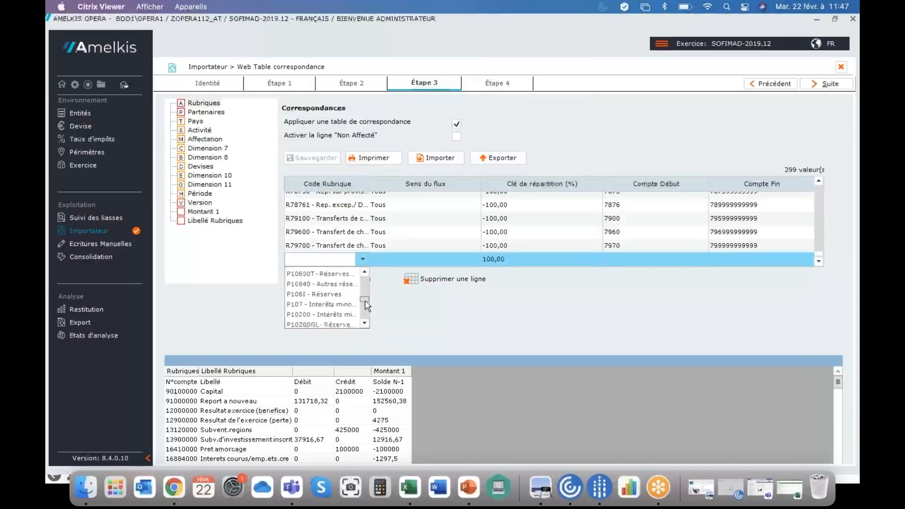
click(366, 305)
click(366, 305)
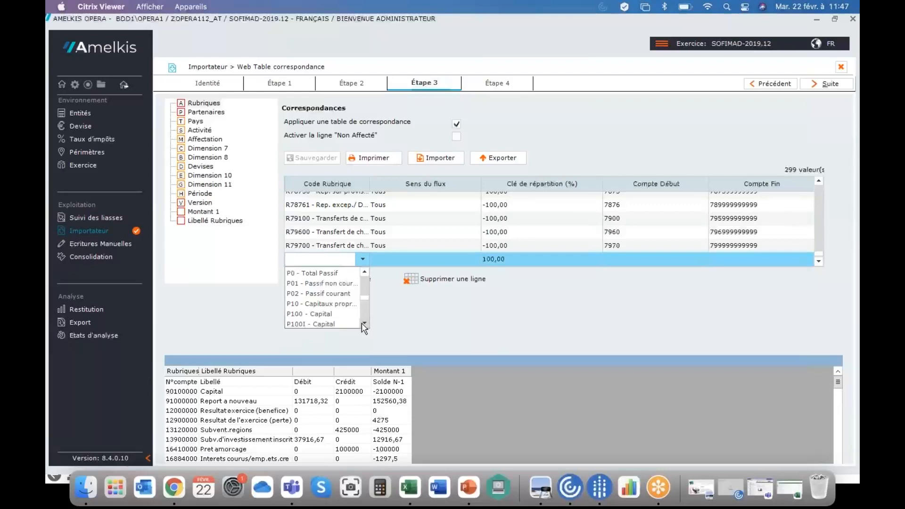
click(339, 325)
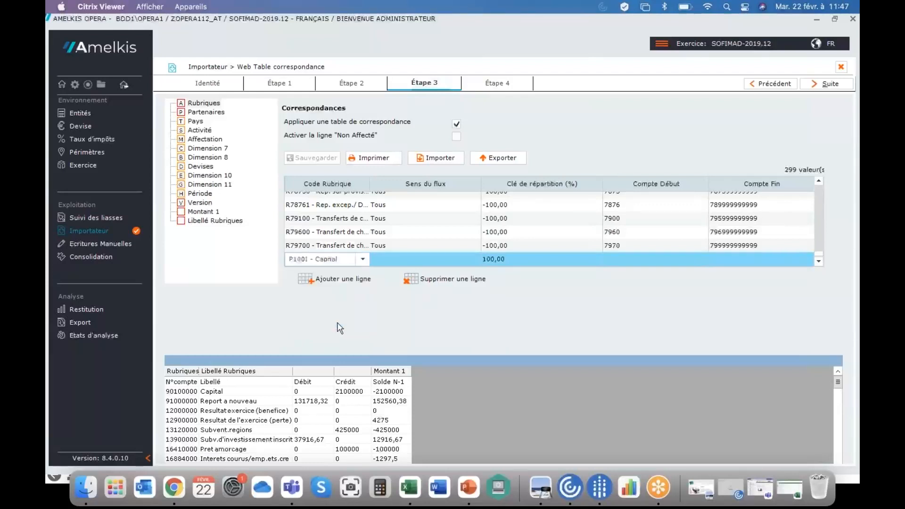
Set Sens du flux to Tous for the new P100I - Capital line.
click(416, 260)
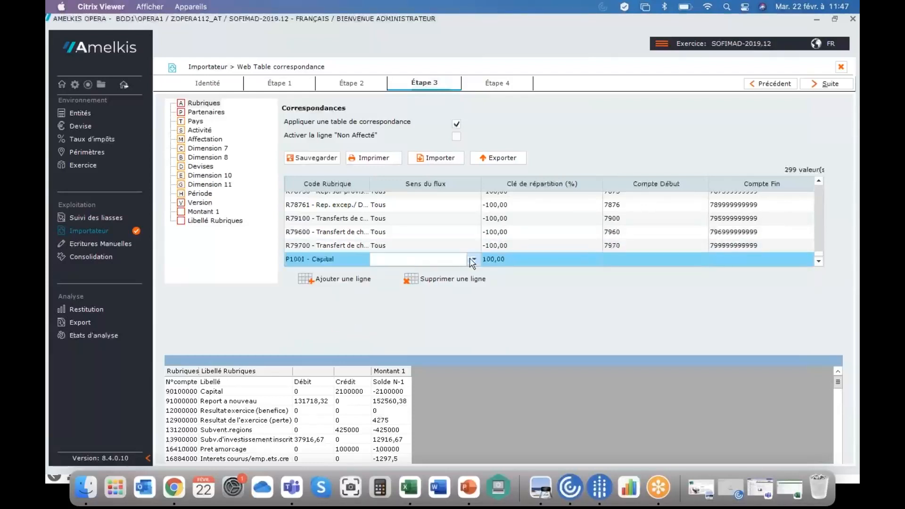
click(472, 260)
click(419, 283)
click(515, 259)
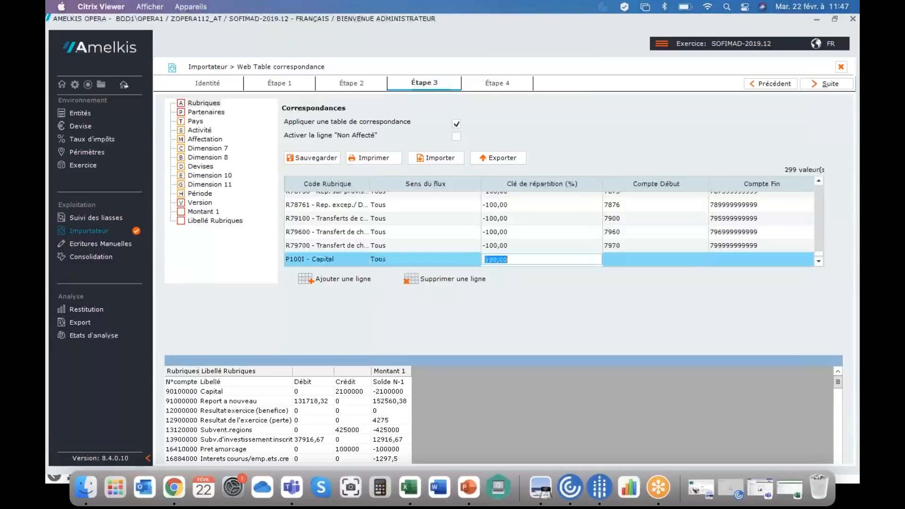
Set both Compte Début and Compte Fin of the P100I - Capital line to 90100000 and save the correspondence table.
click(616, 260)
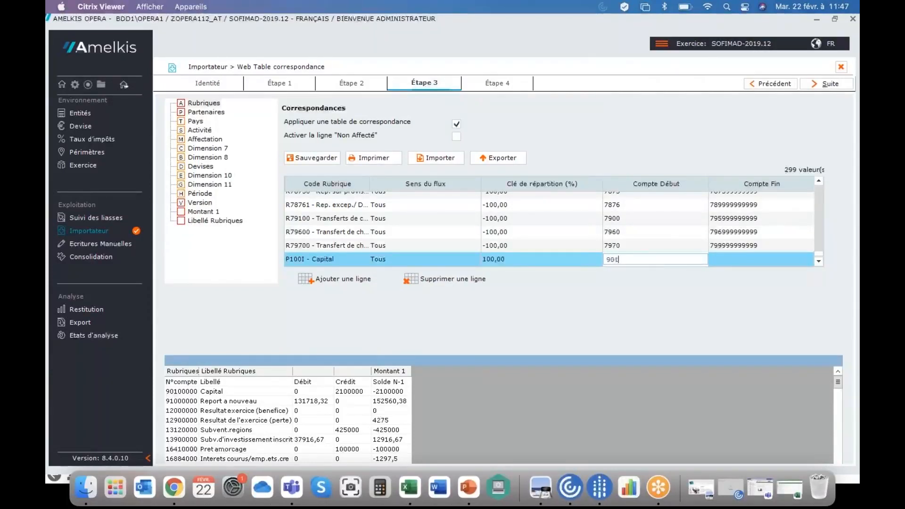
key(Tab)
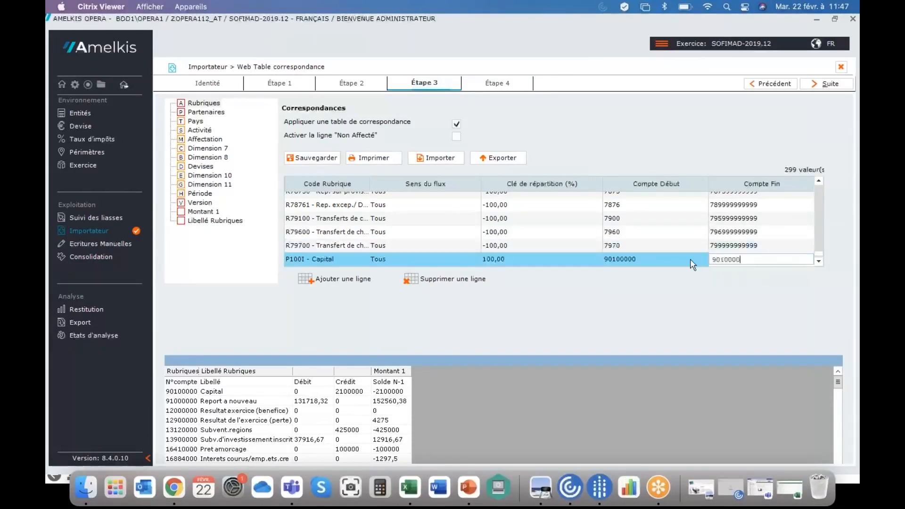
key(Up)
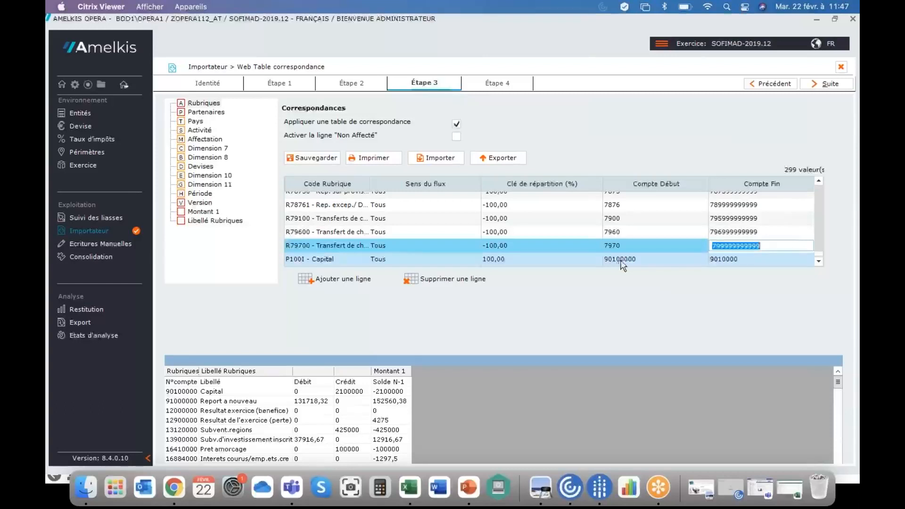
click(744, 260)
text(99)
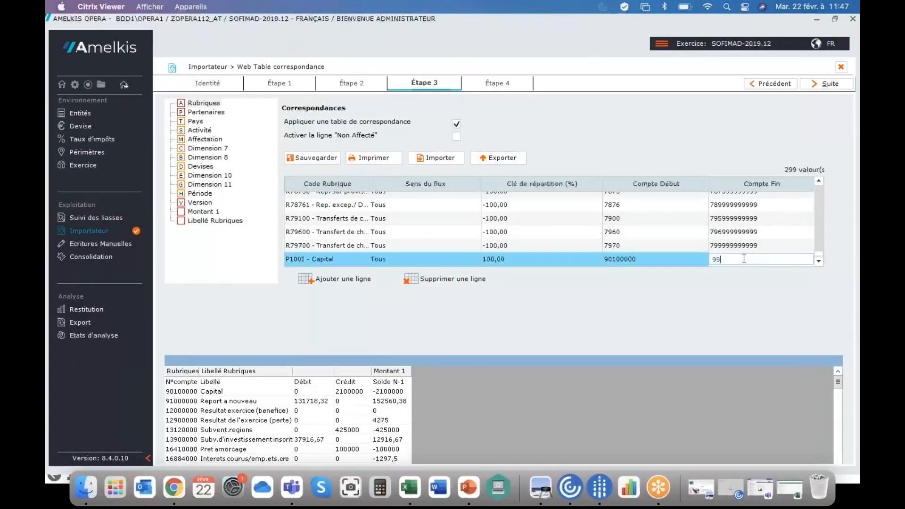
text(100000)
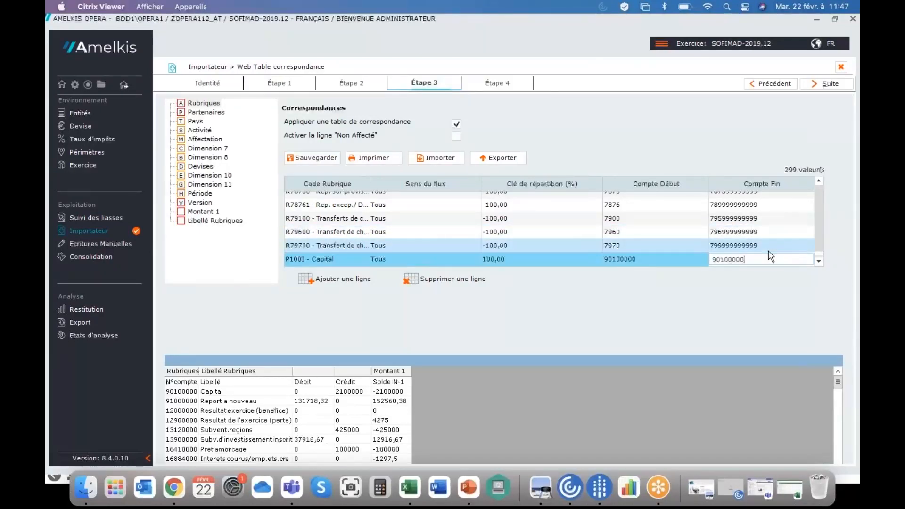
click(308, 160)
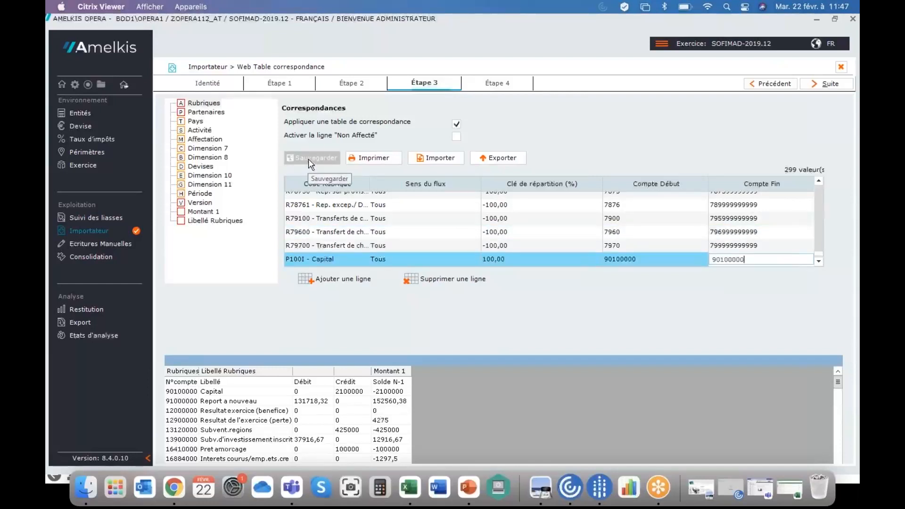
Export the Rubriques correspondence table to the local disk folder Documents/1-OPERA Import as an .xls file named Table Correspondance Web.
click(511, 160)
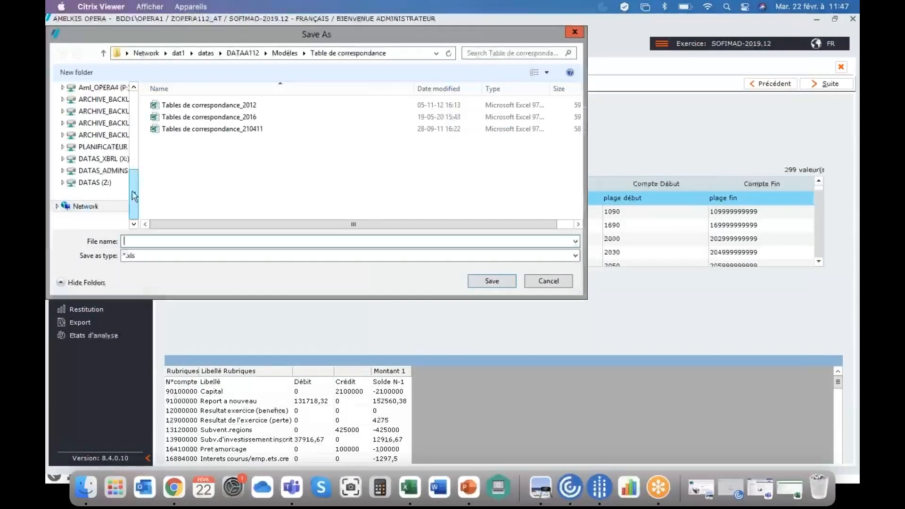
scroll(127, 201, up, 5)
click(101, 177)
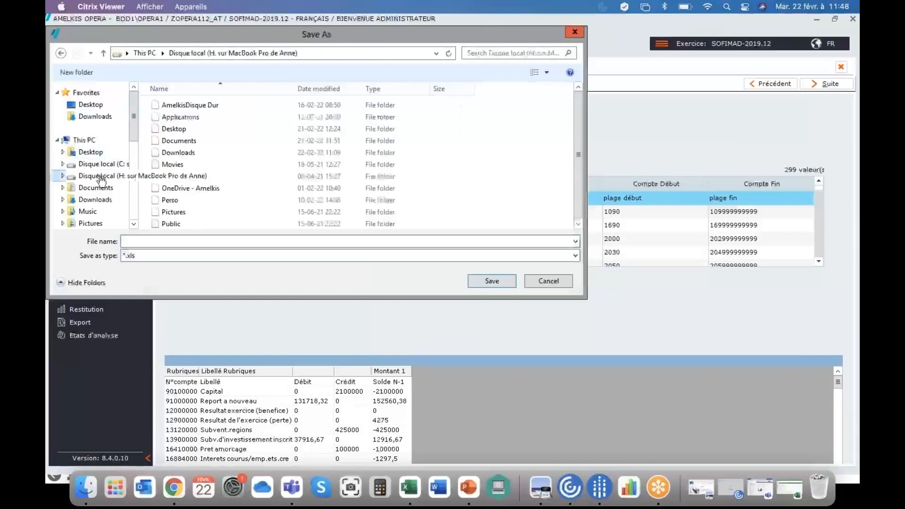
double_click(186, 141)
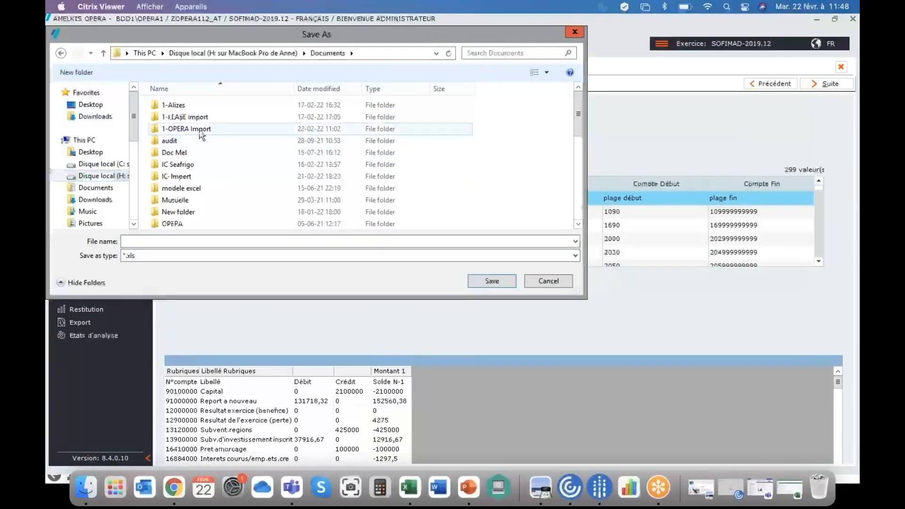
double_click(198, 129)
click(159, 241)
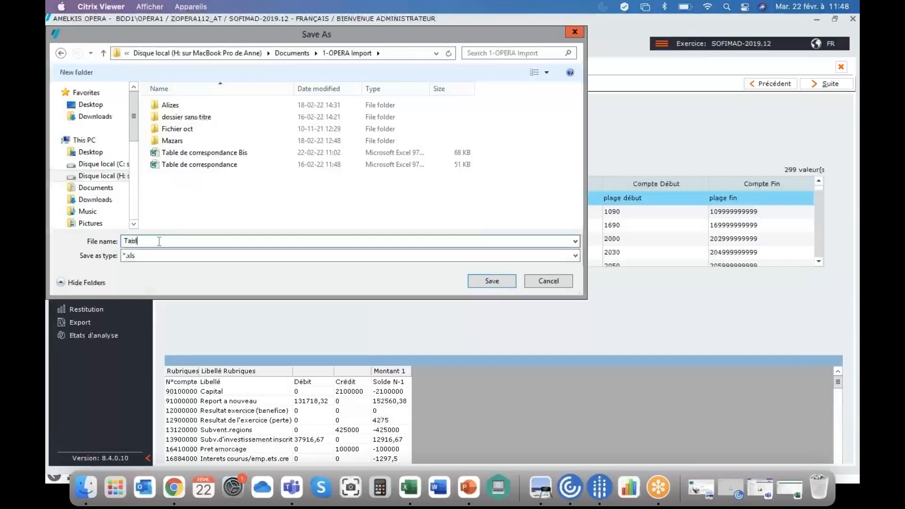
text(Table Correspondance Web)
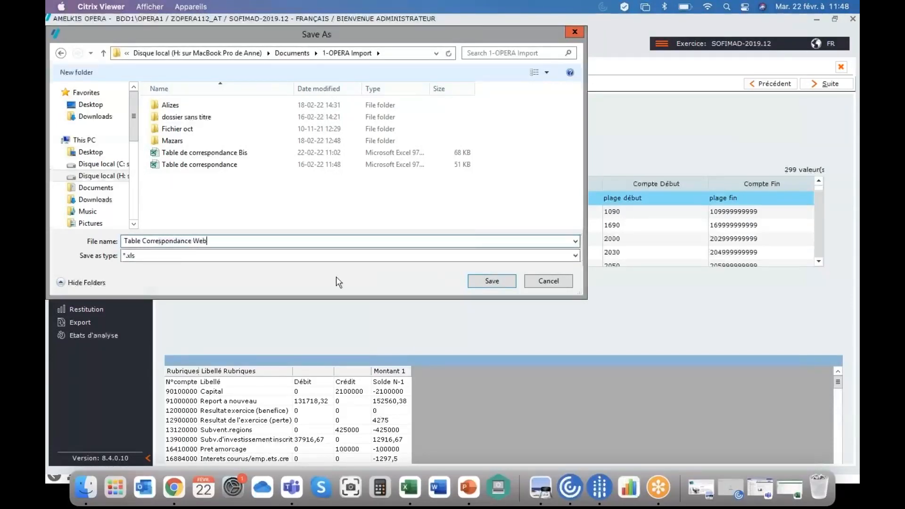
click(492, 281)
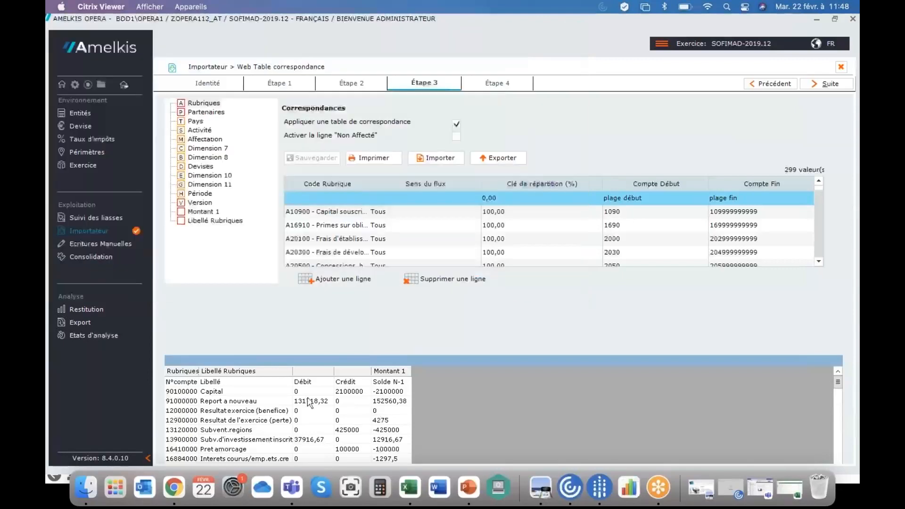
Switch to Excel and open the exported workbook Table Correspondance Web.xls.
click(410, 490)
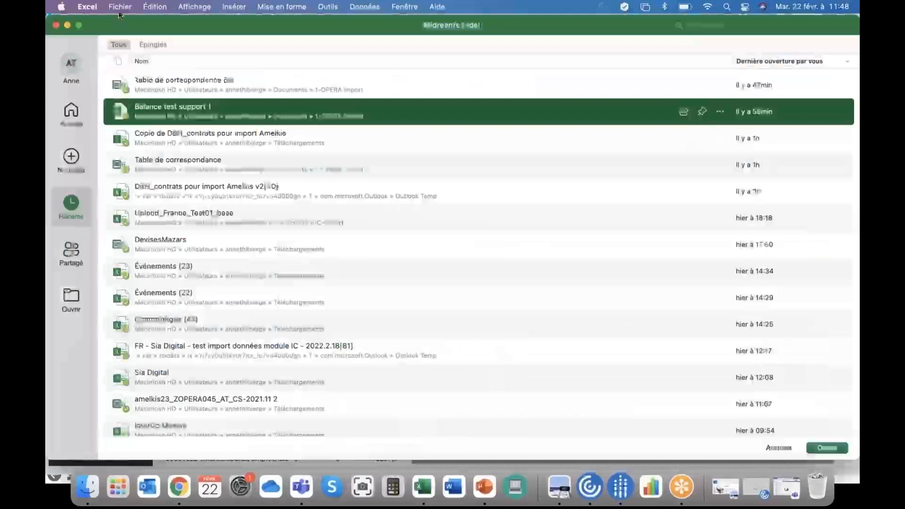
click(119, 7)
mouse_move(126, 62)
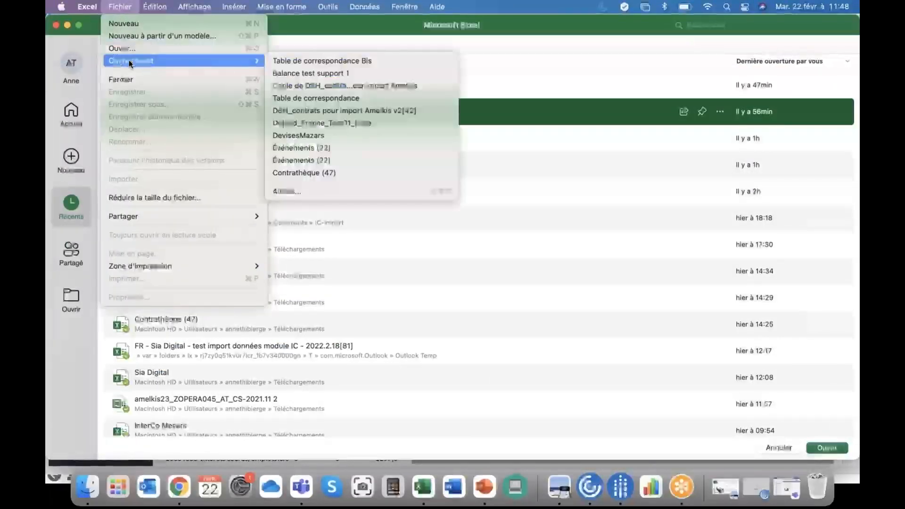
click(121, 49)
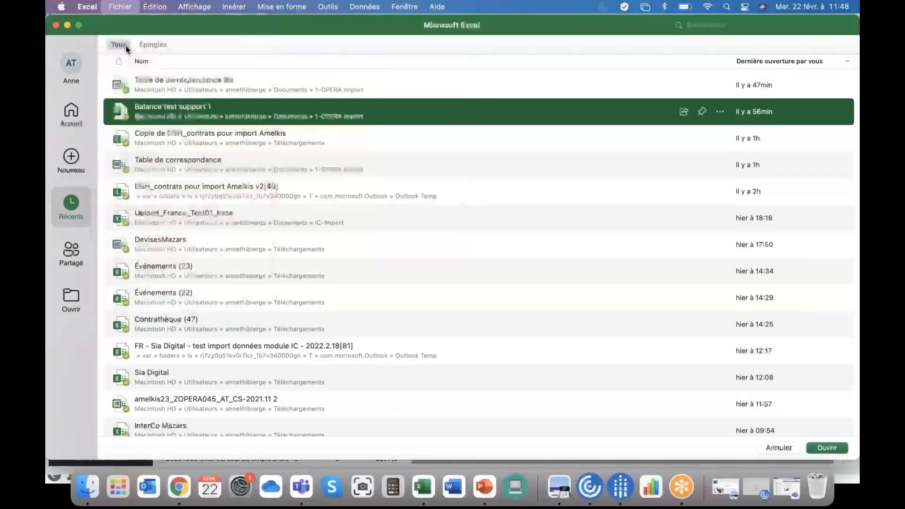
key(Escape)
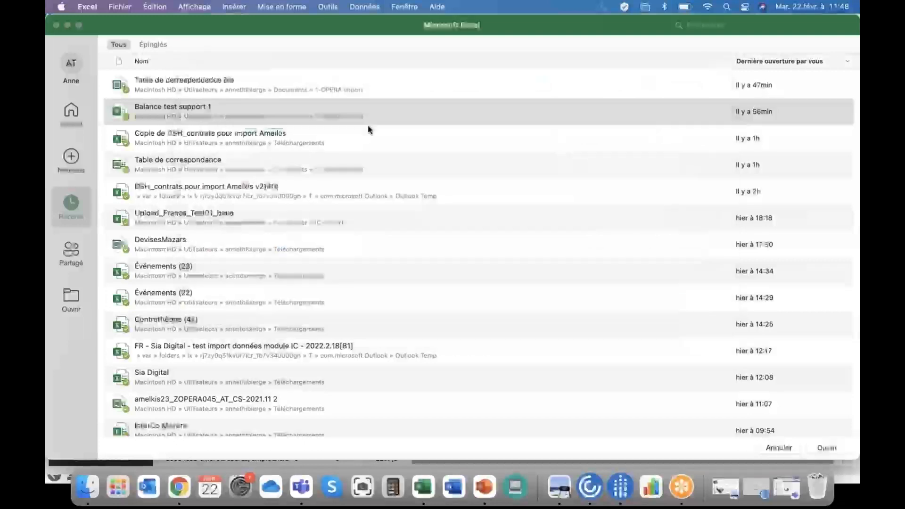
key(Escape)
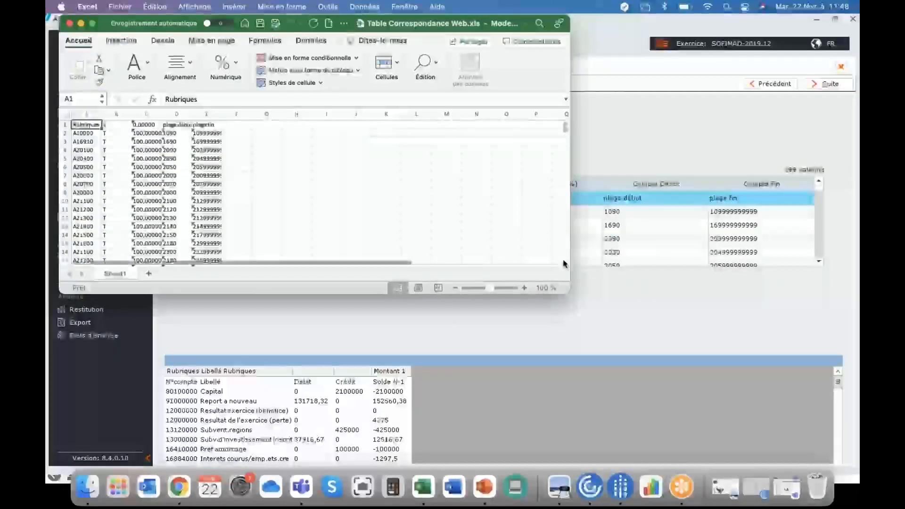
Add filters to the header row of the Table Correspondance Web.xls sheet.
drag(574, 293, 771, 398)
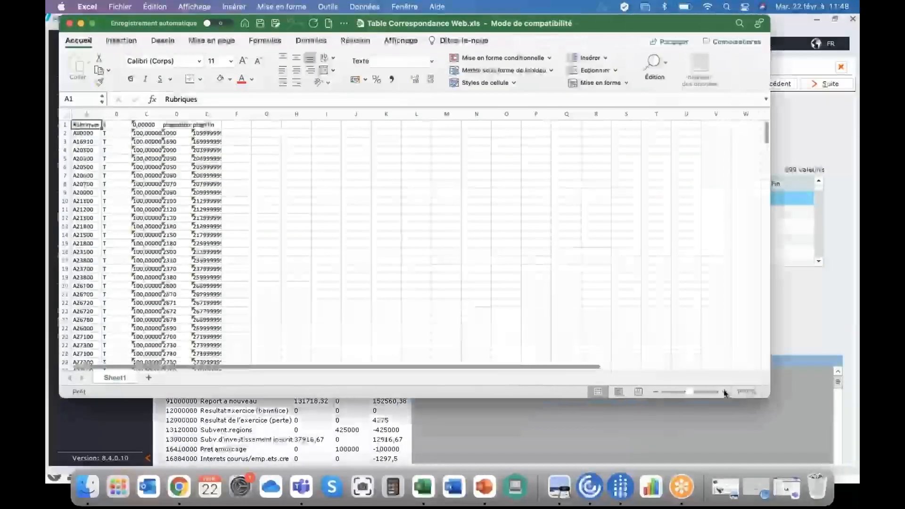
click(725, 393)
click(725, 392)
click(726, 392)
click(725, 392)
click(725, 392)
click(725, 392)
click(725, 392)
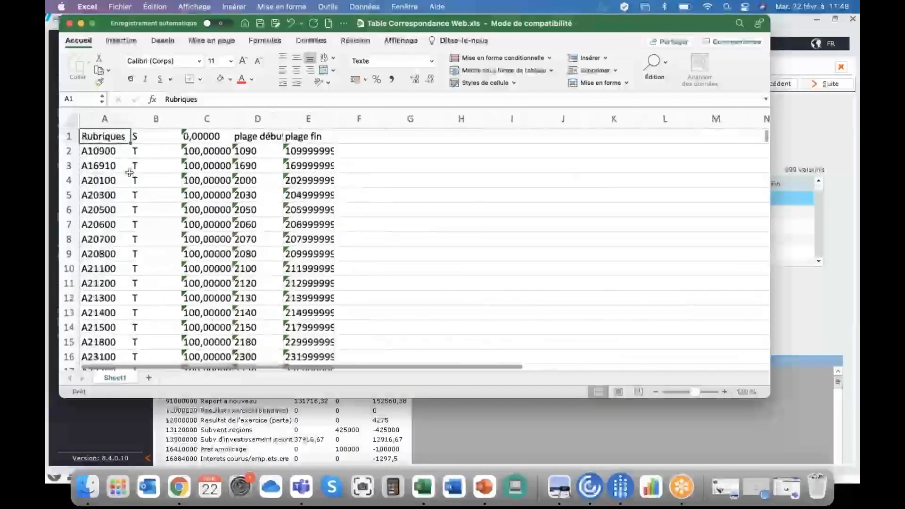
click(69, 136)
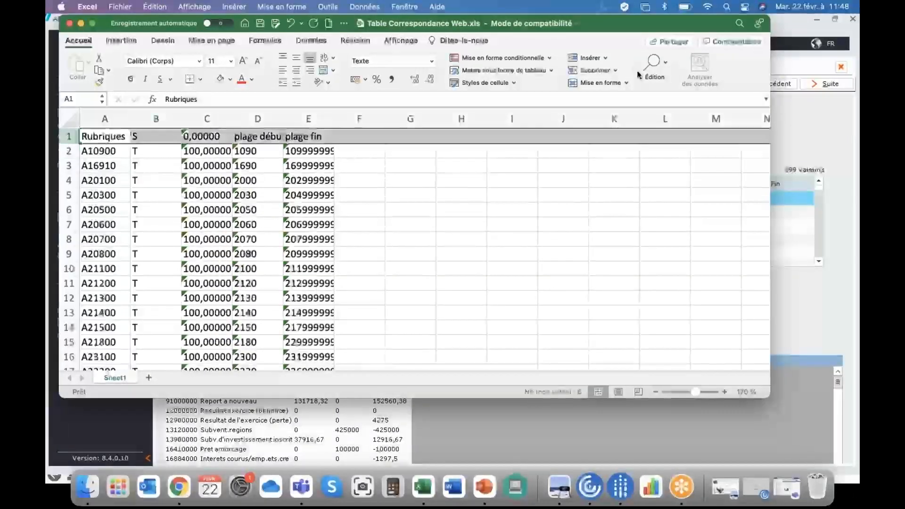
click(122, 41)
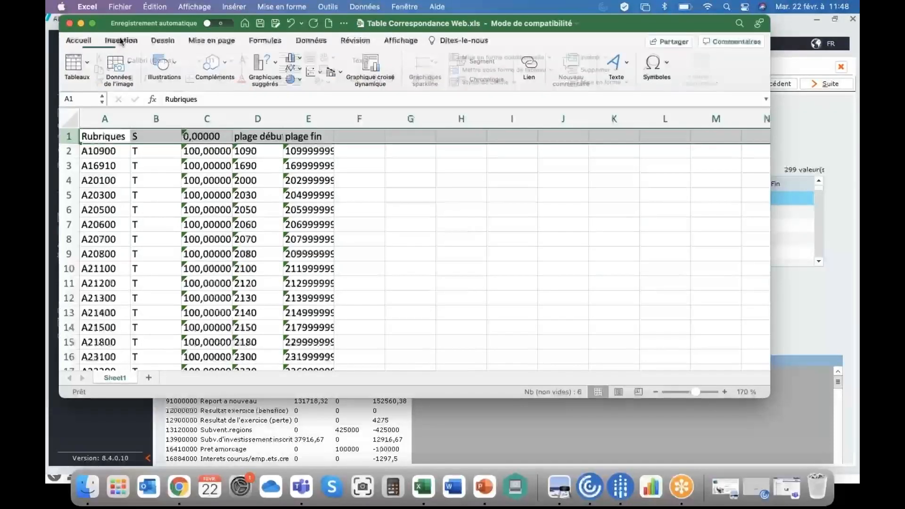
click(76, 44)
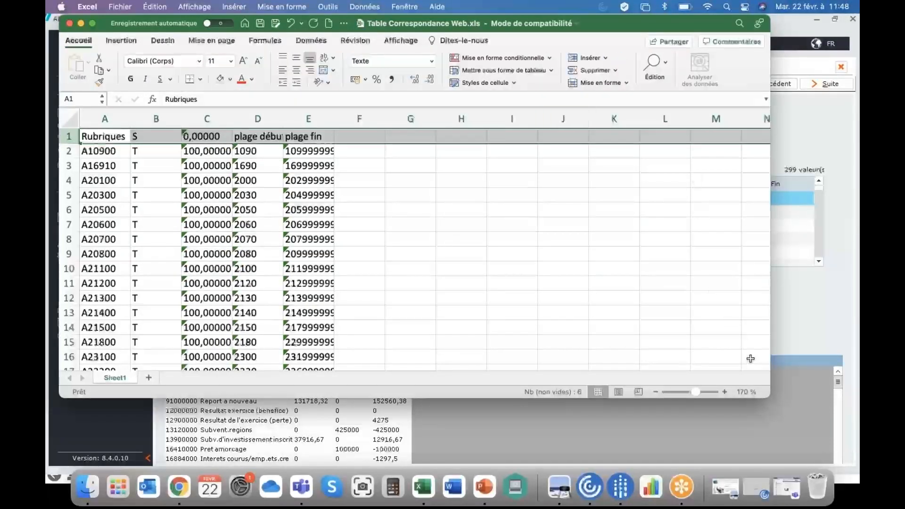
drag(770, 398, 860, 440)
click(743, 63)
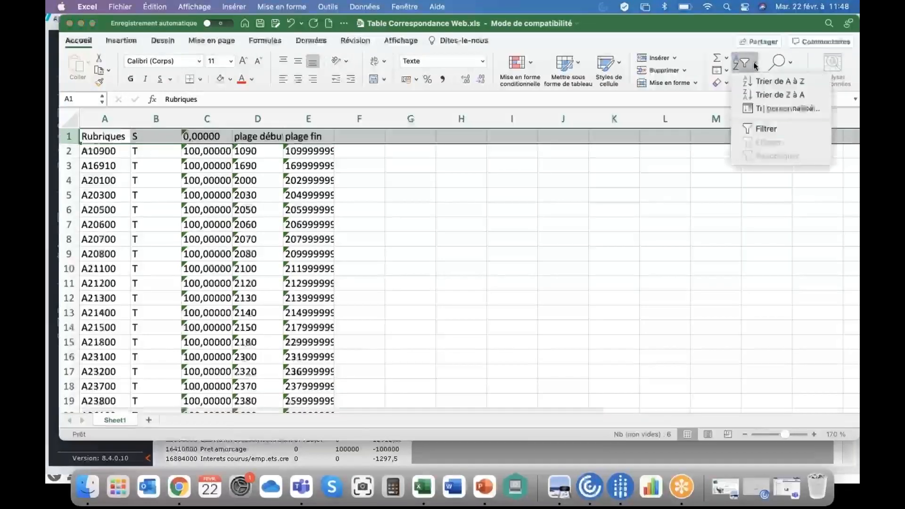
click(753, 132)
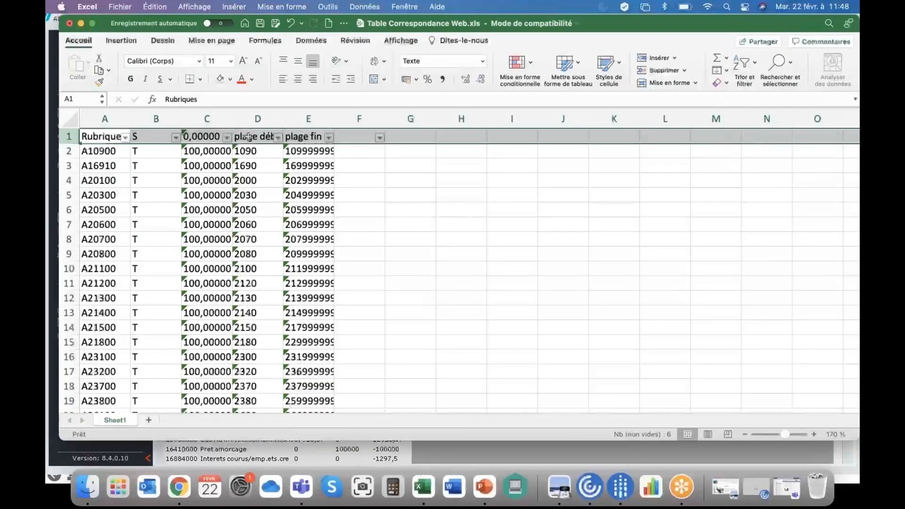
Examine the filter values of the plage début column through to the end of the list, clearing the select-all option.
click(278, 137)
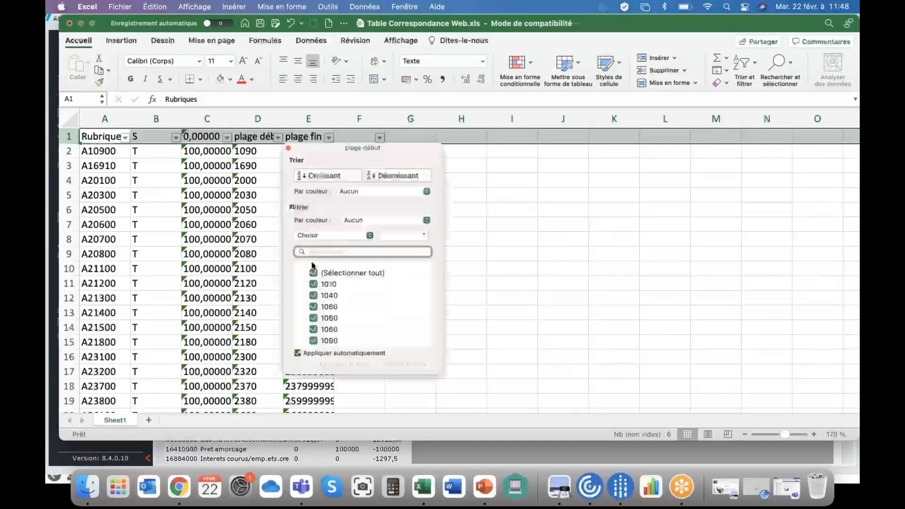
click(314, 274)
scroll(375, 306, down, 15)
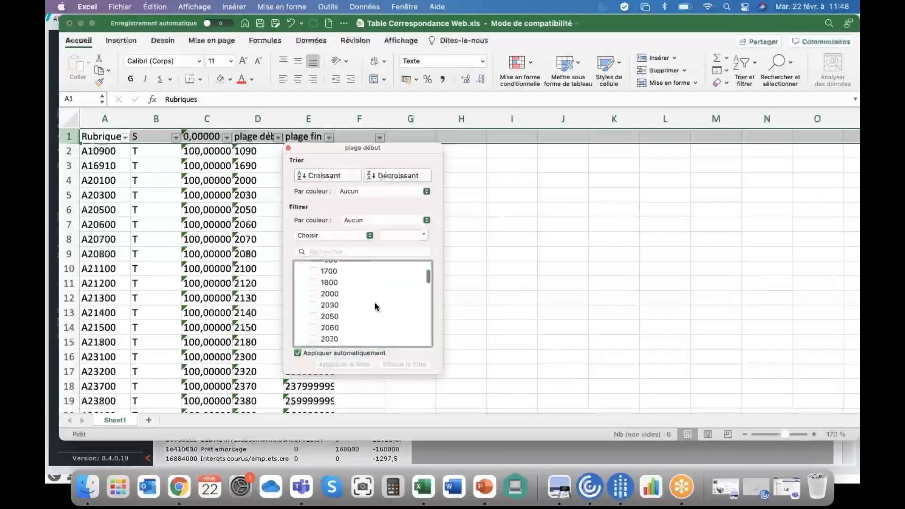
scroll(376, 307, down, 20)
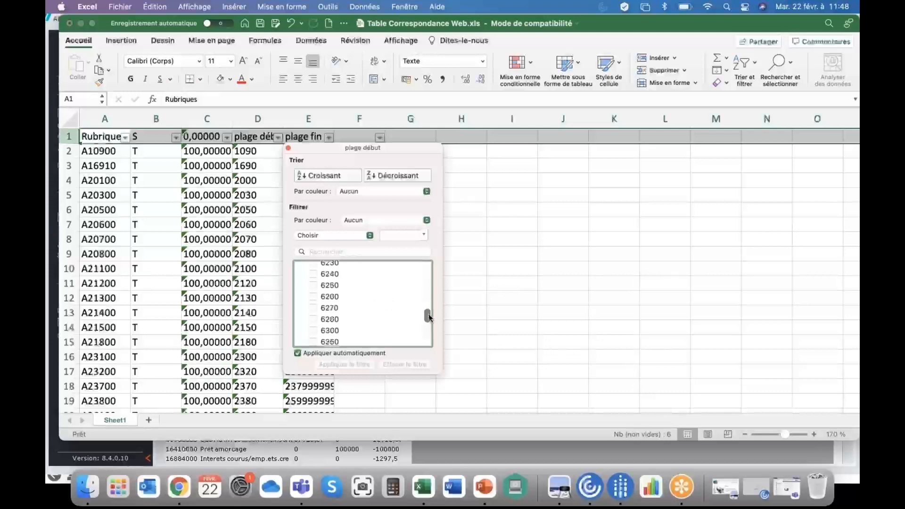
drag(429, 316, 428, 340)
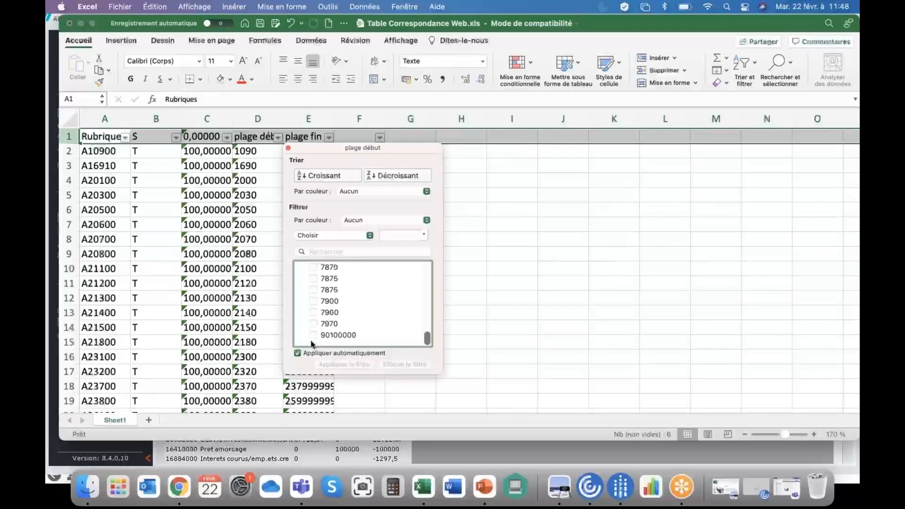
click(502, 304)
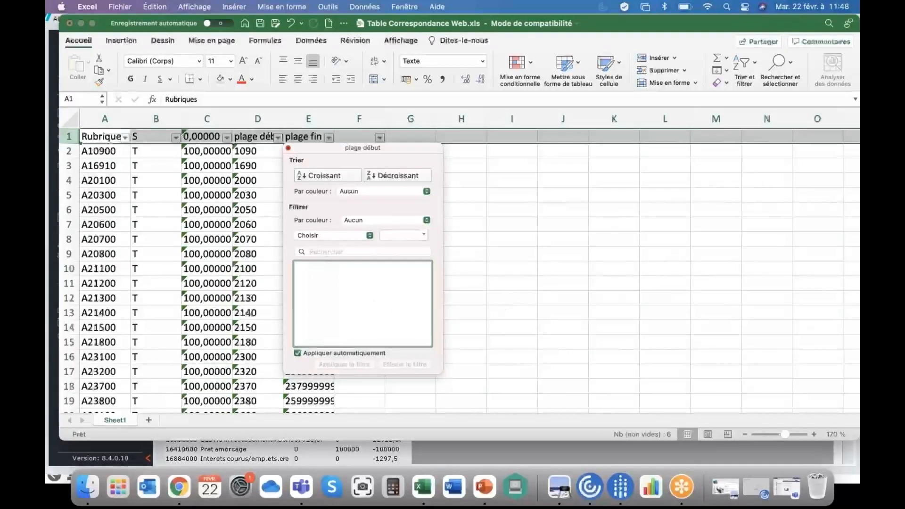
Open the recently used workbook Balance test support 1 alongside the exported correspondence table.
click(421, 492)
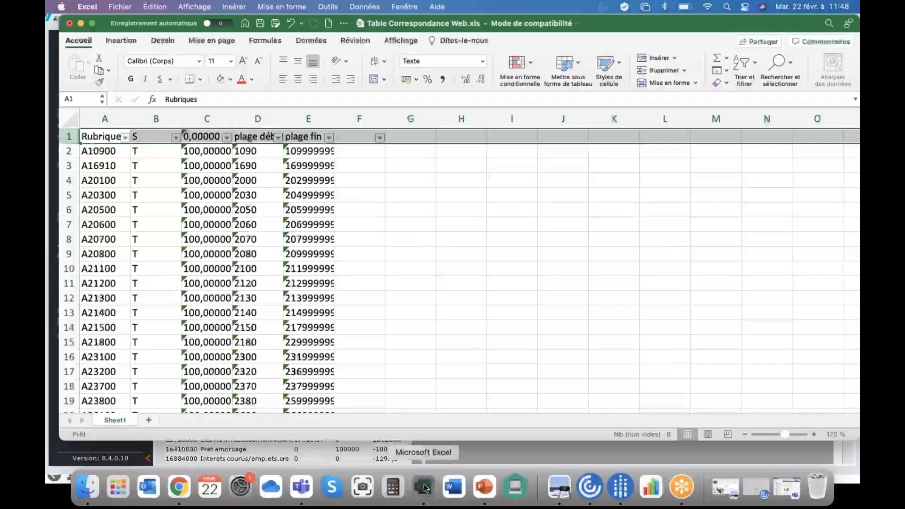
click(120, 7)
mouse_move(132, 60)
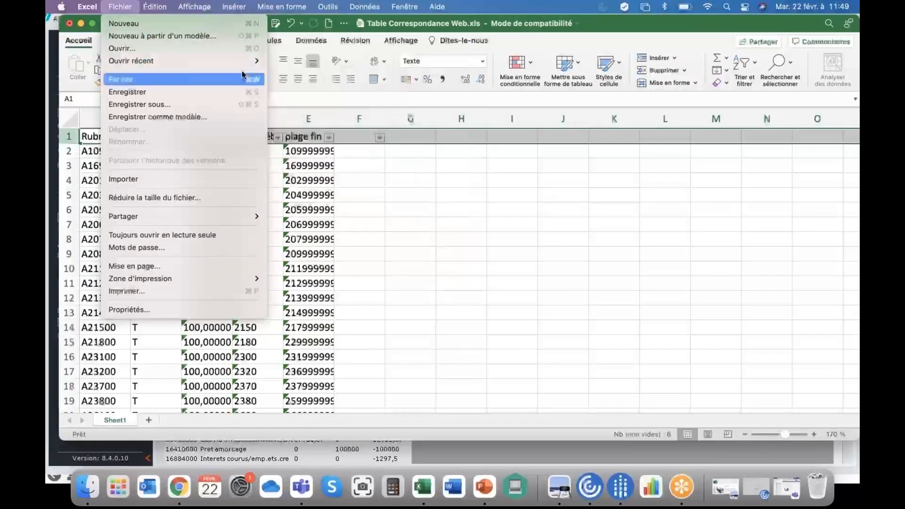
click(309, 87)
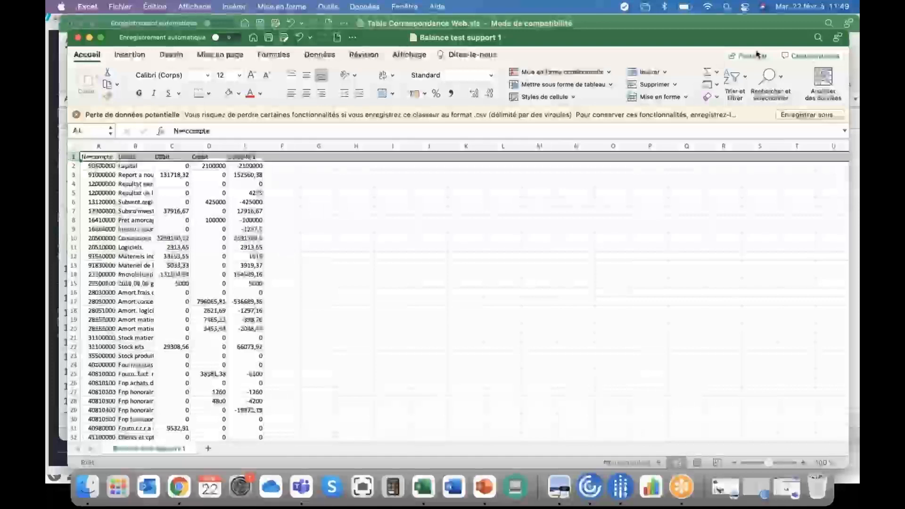
click(735, 77)
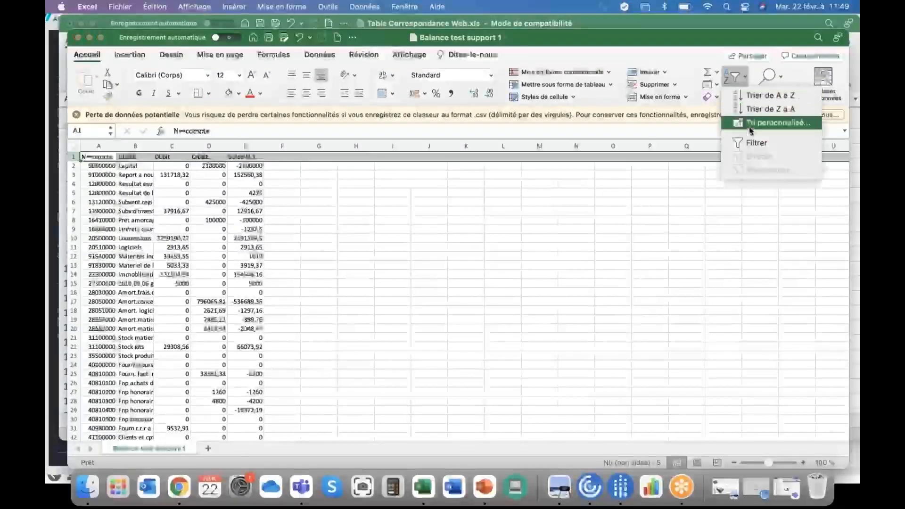
click(751, 123)
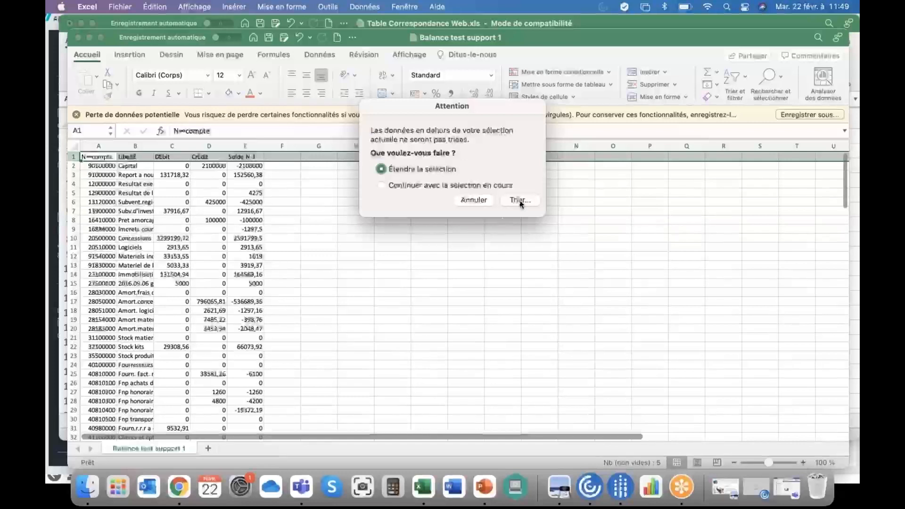
click(472, 202)
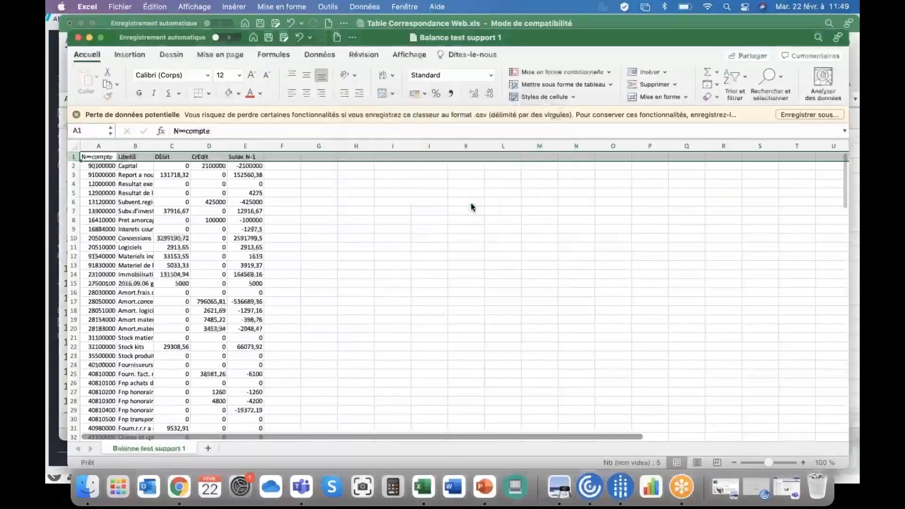
click(780, 81)
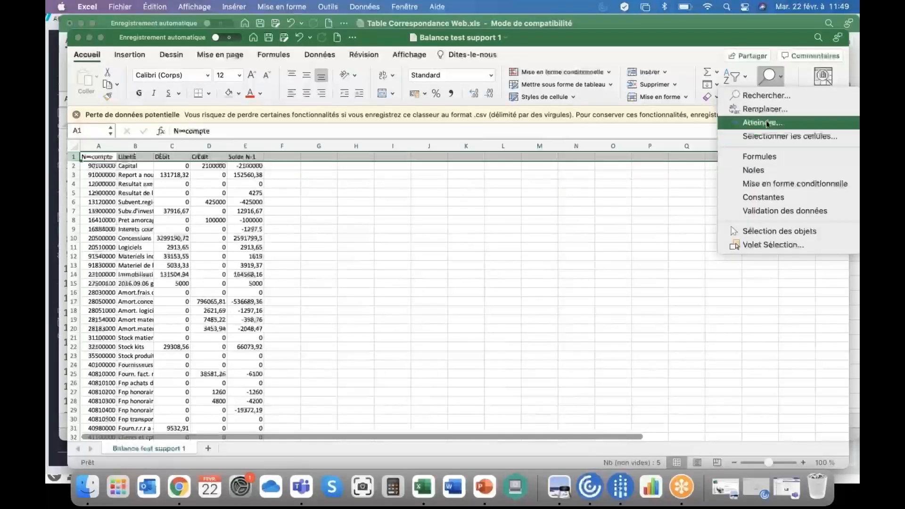
click(769, 76)
Add filters to the header row of the Balance test support 1 sheet.
click(735, 77)
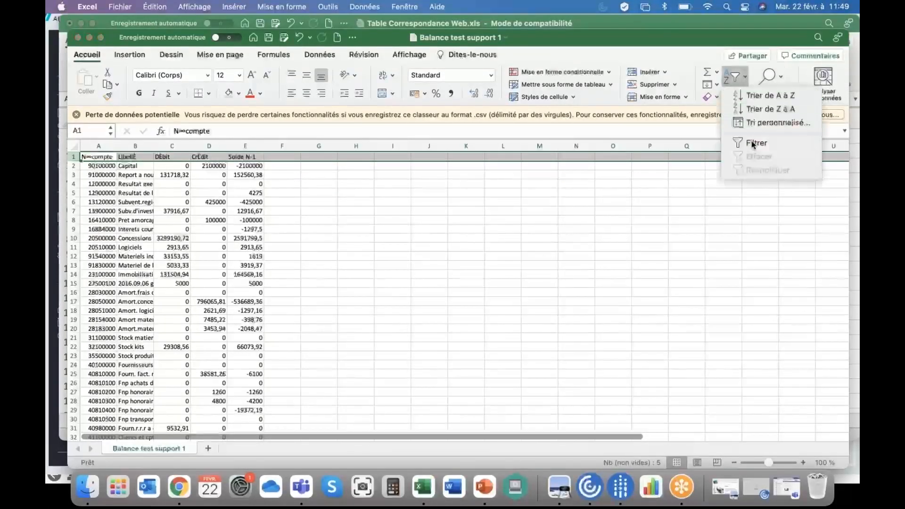
click(753, 144)
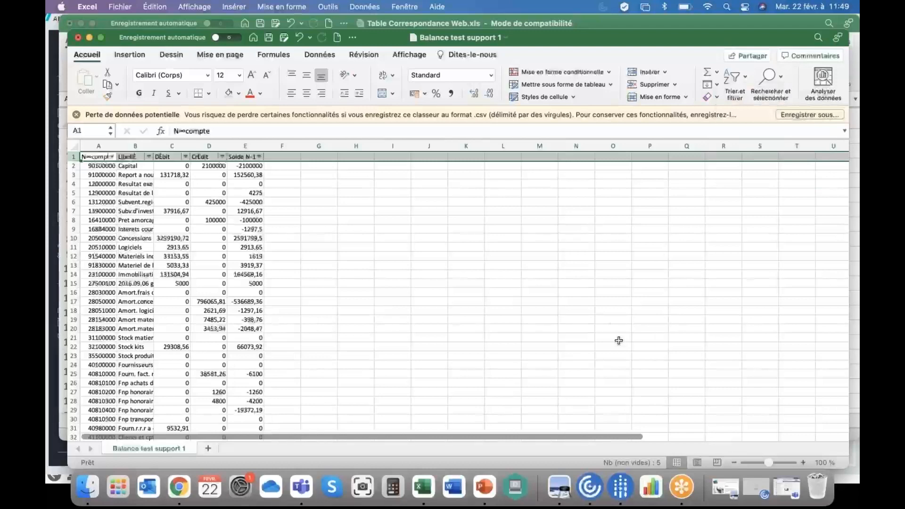
click(721, 399)
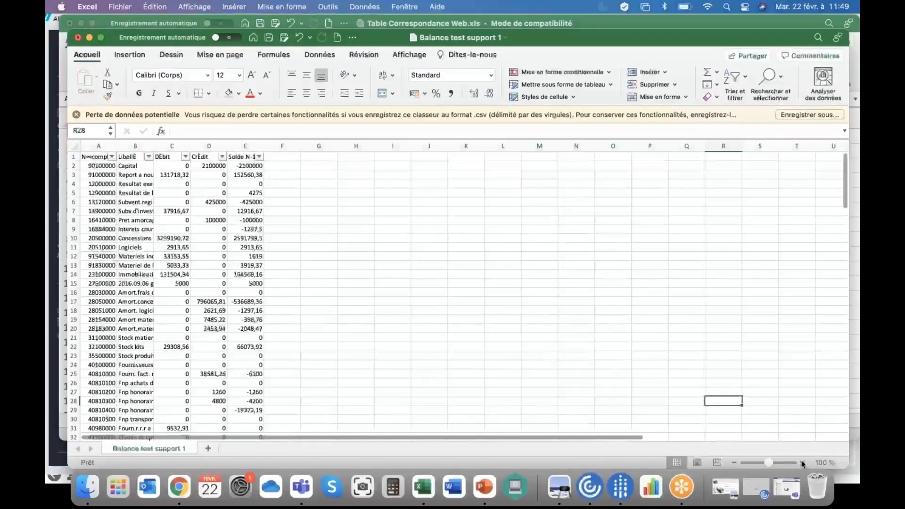
click(803, 463)
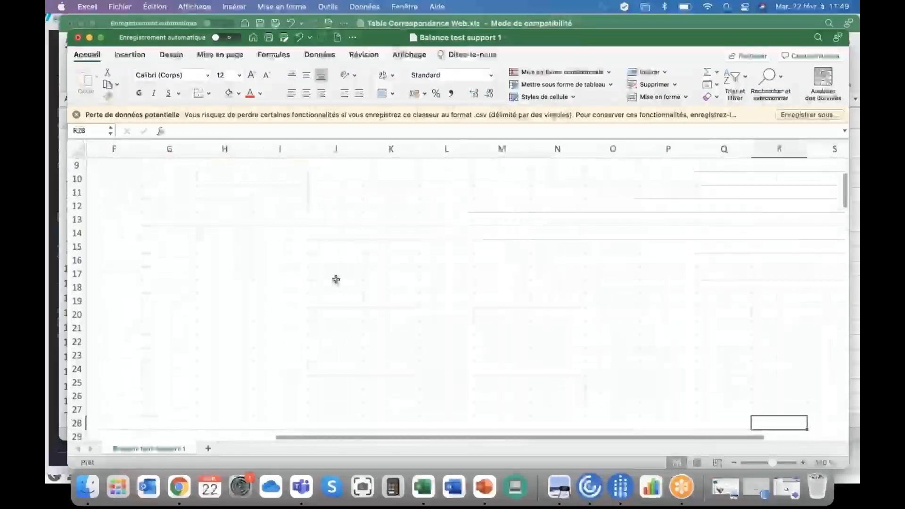
scroll(140, 171, up, 5)
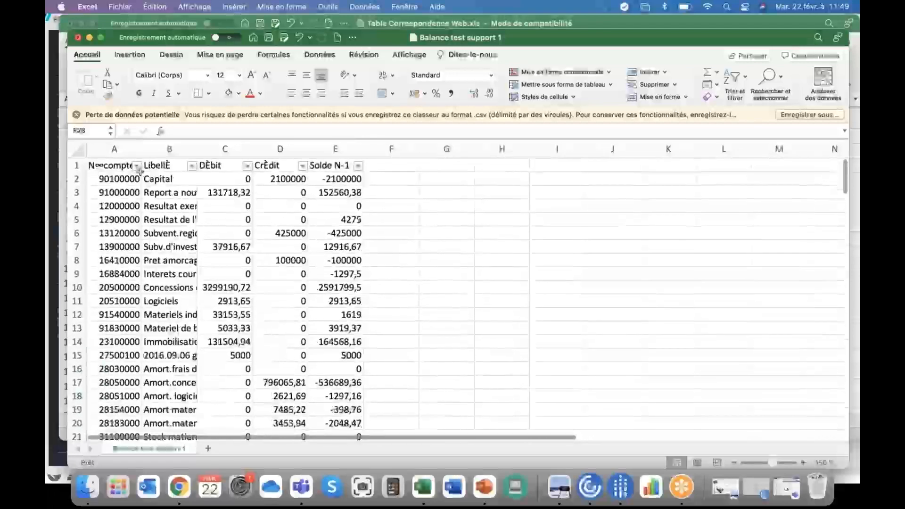
Examine the accounts beginning with 91 in the account number column of the balance sheet, including 91540000 and 91830000.
click(118, 195)
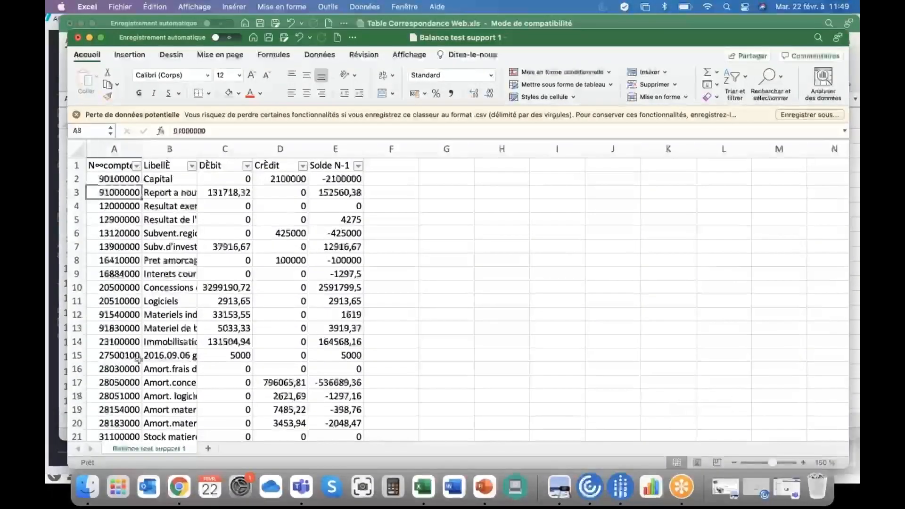
scroll(117, 330, down, 1)
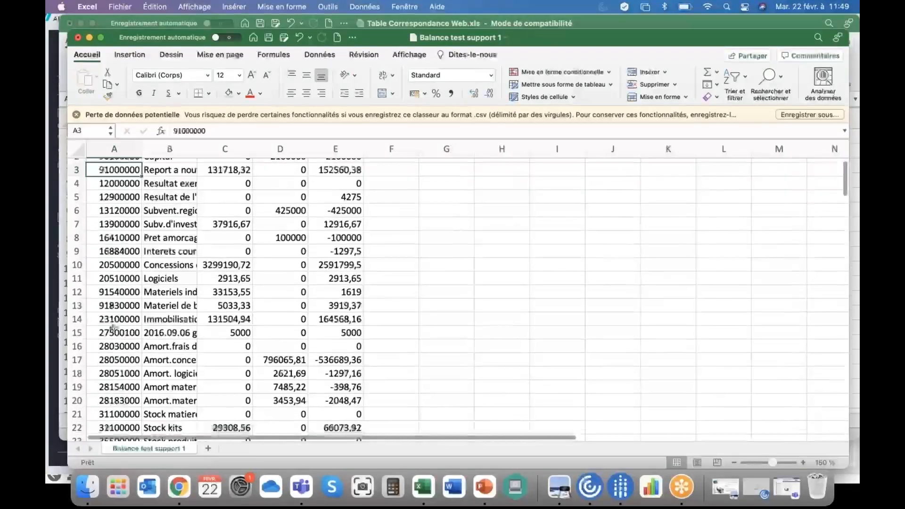
click(110, 292)
click(104, 308)
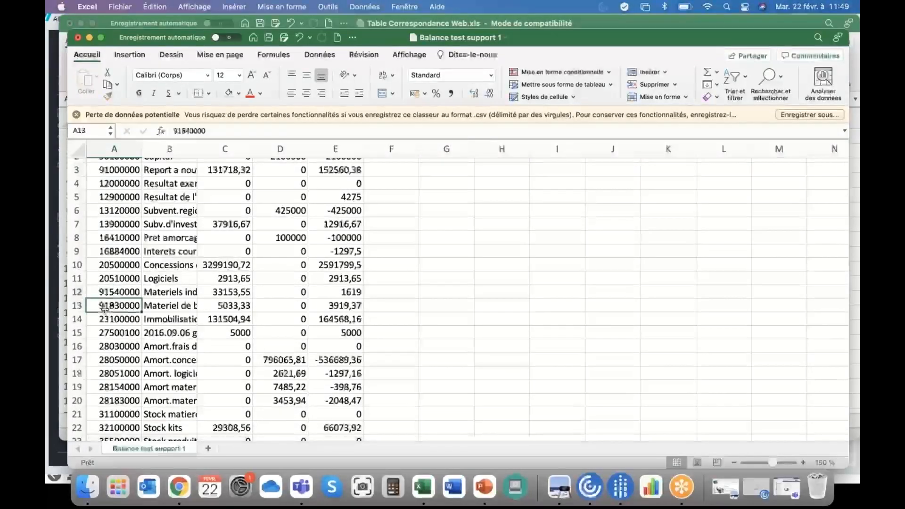
Switch to the Table Correspondance Web.xls workbook and filter the Rubriques column to show only A21500.
click(61, 343)
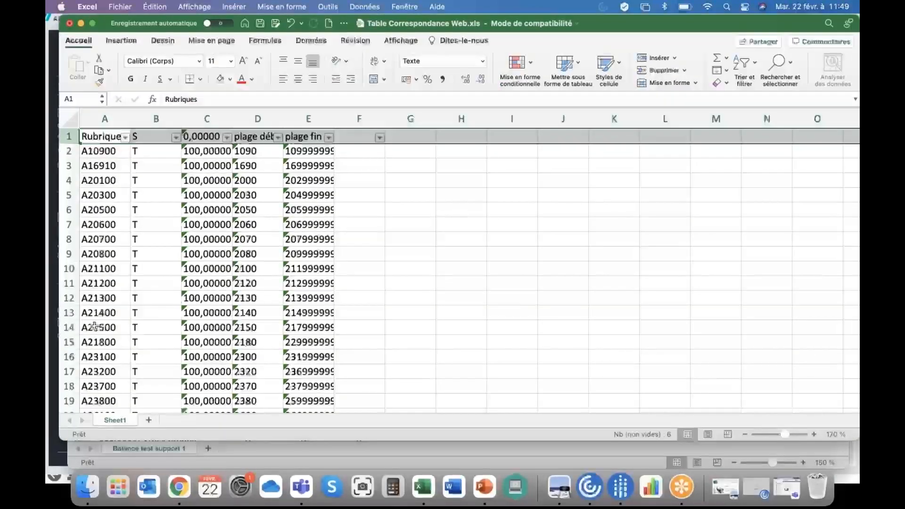
click(69, 328)
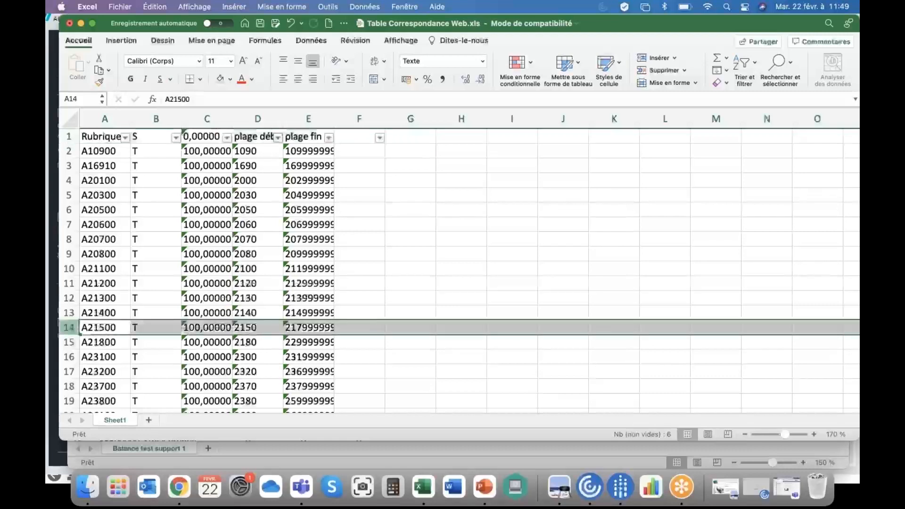
click(126, 137)
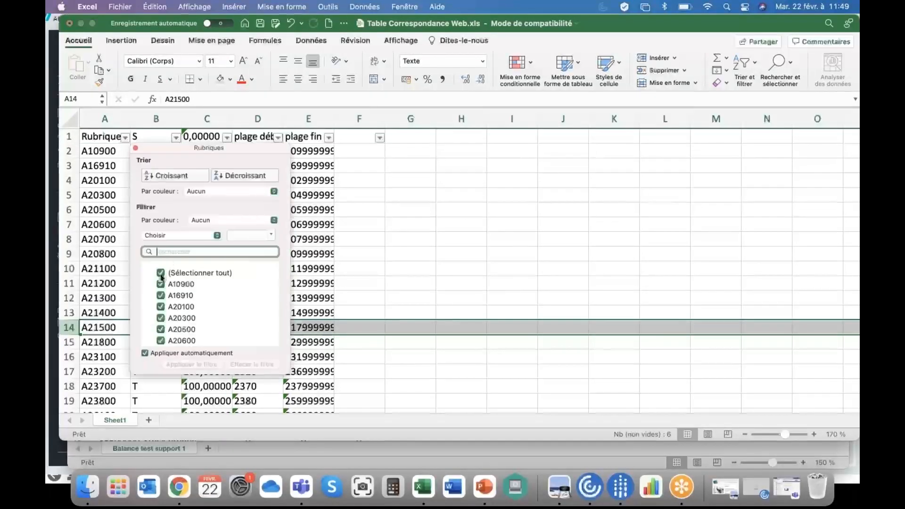
click(161, 274)
scroll(205, 310, down, 5)
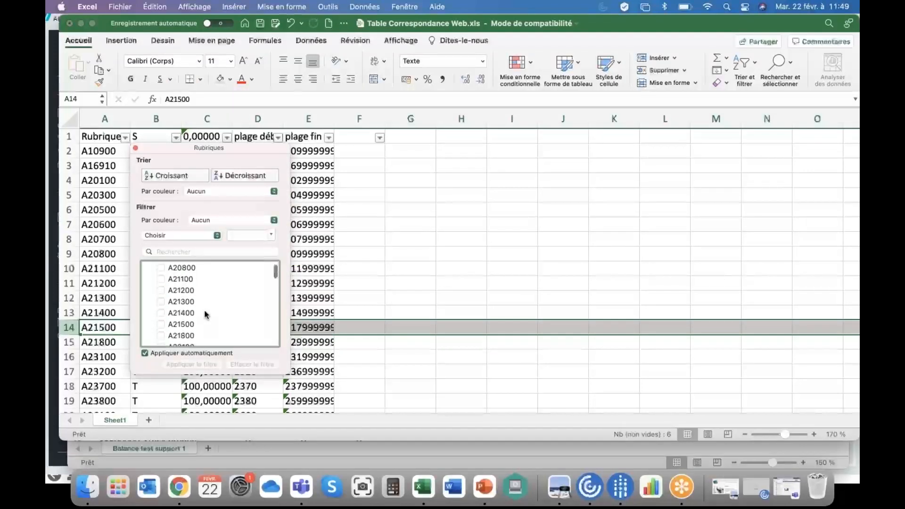
click(161, 324)
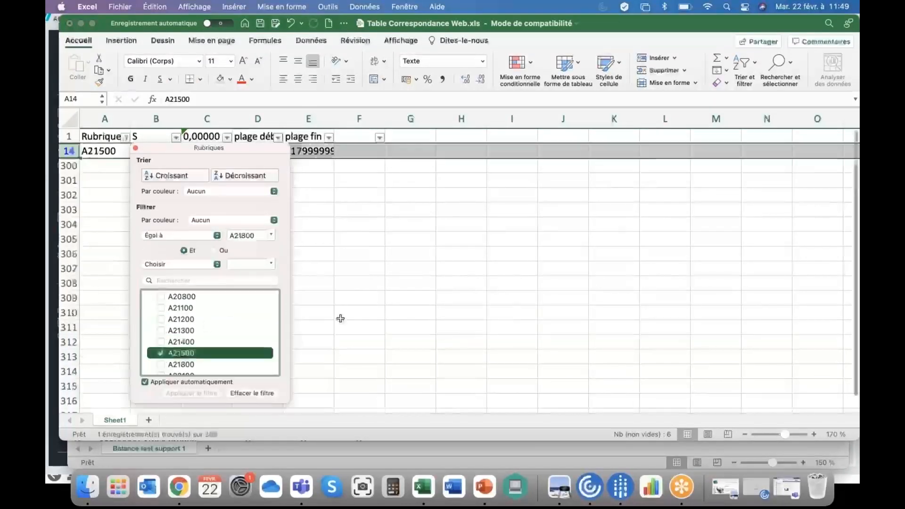
click(316, 304)
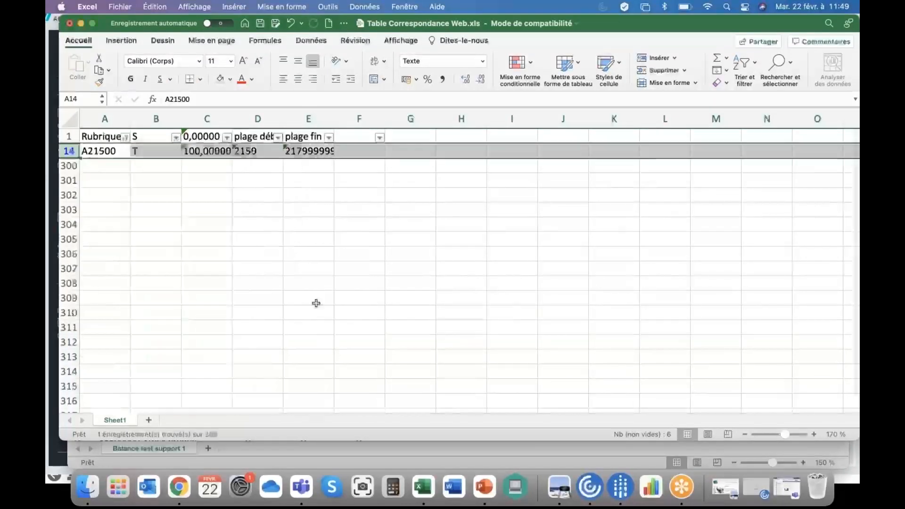
Start a new correspondence line in row 300 with rubrique A21500, sign T and percentage 100.
click(103, 165)
text(A2)
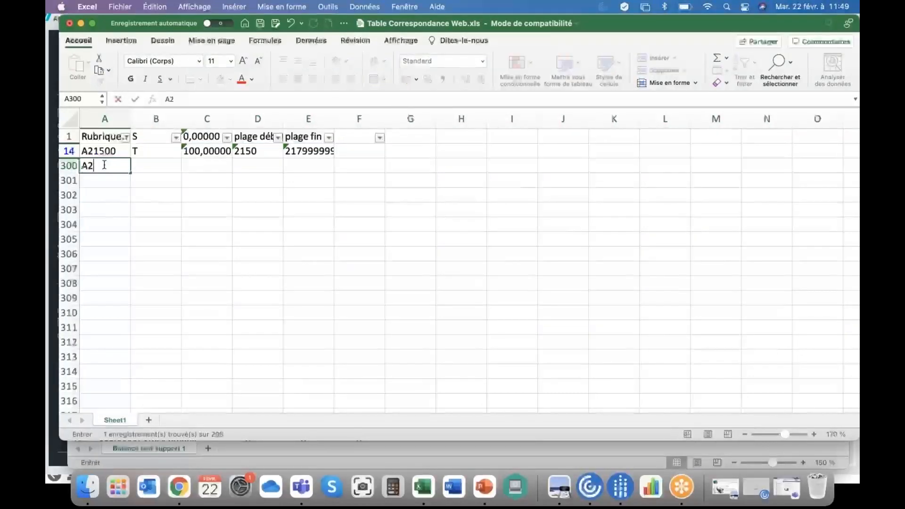
text(1500)
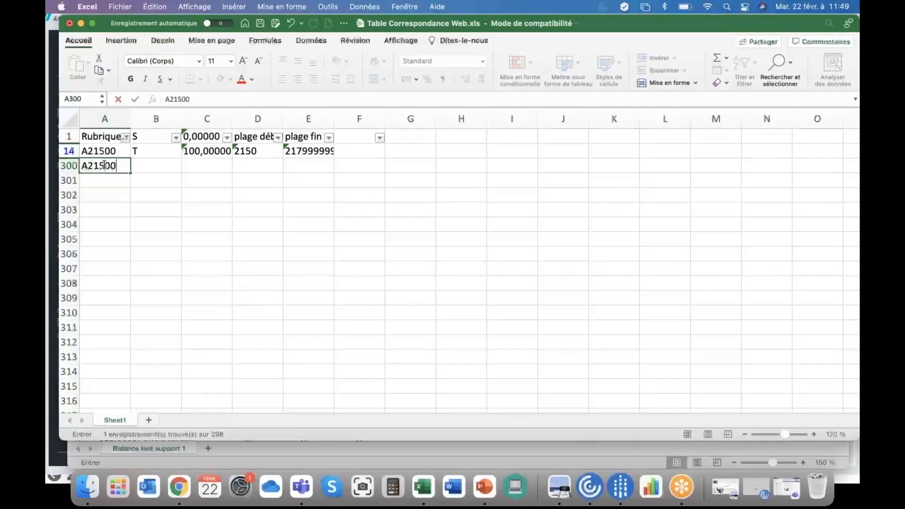
key(Tab)
text(T)
key(Tab)
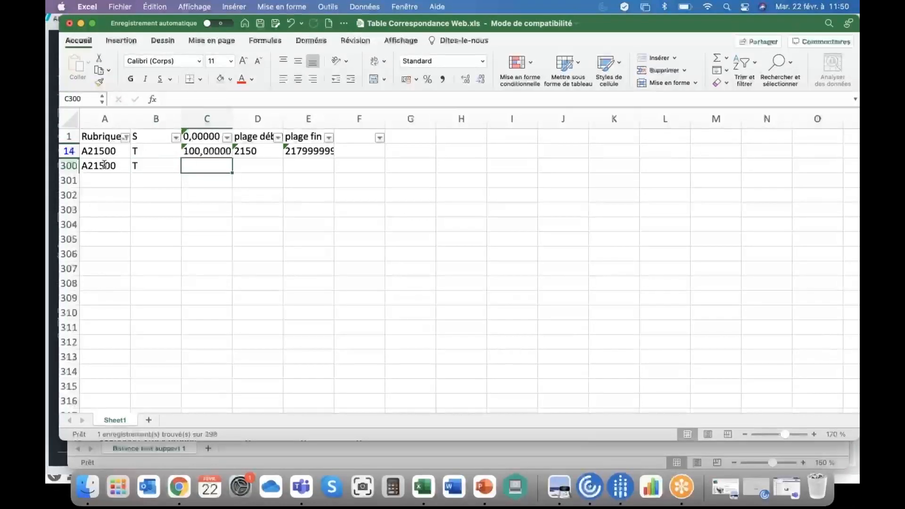
text(100)
key(Tab)
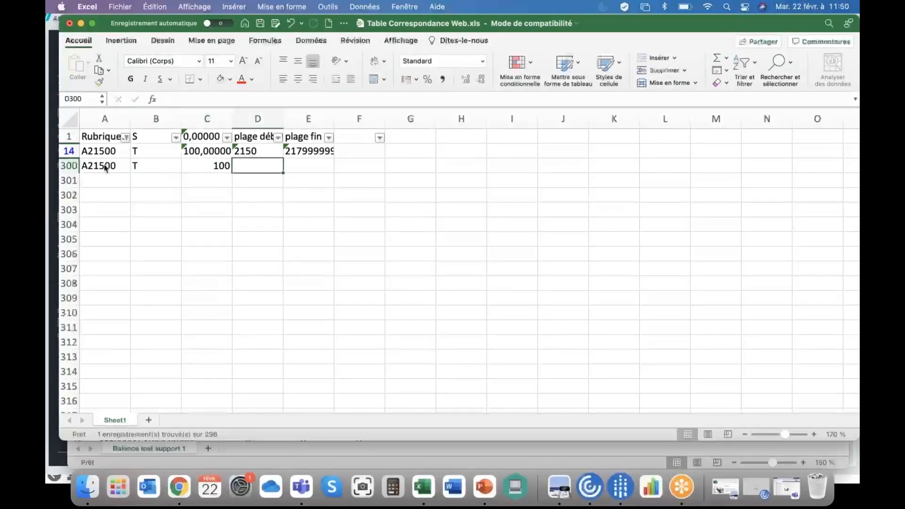
Set both plage début and plage fin of the new A21500 line in row 300 to 91540000.
text(91)
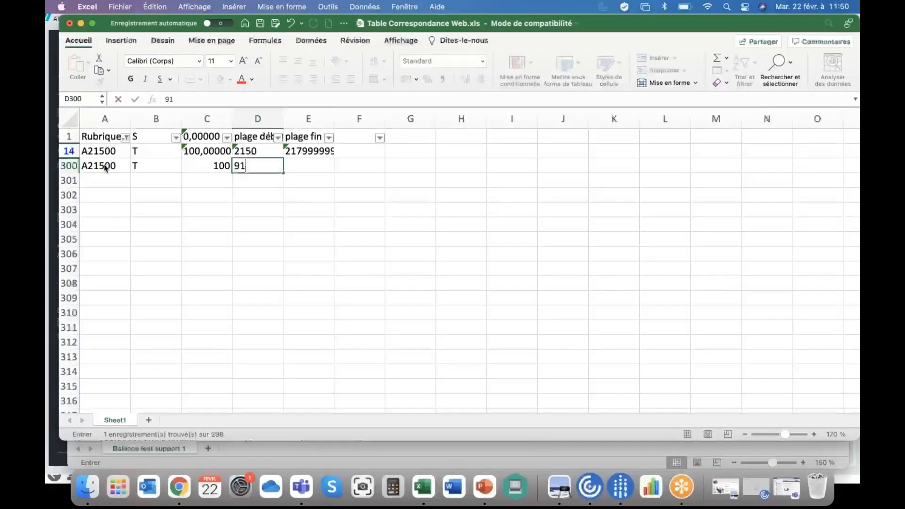
text(54)
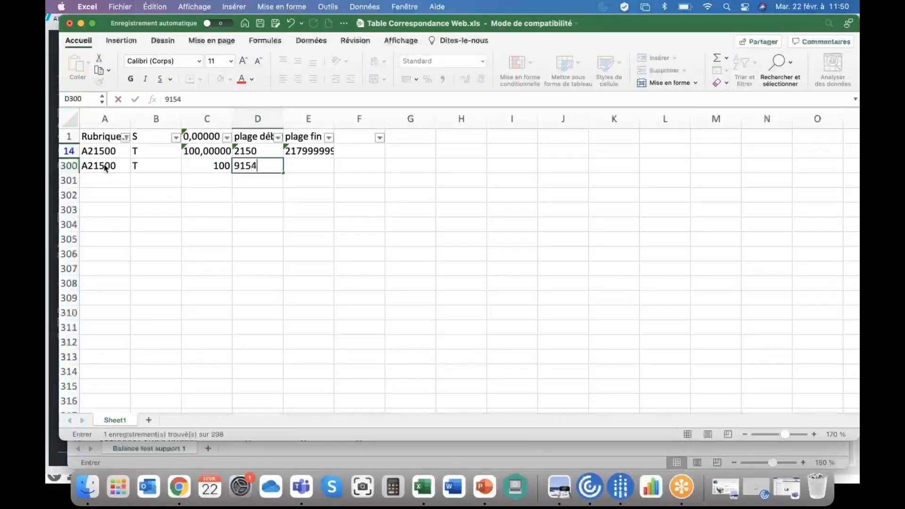
text(0000)
key(Tab)
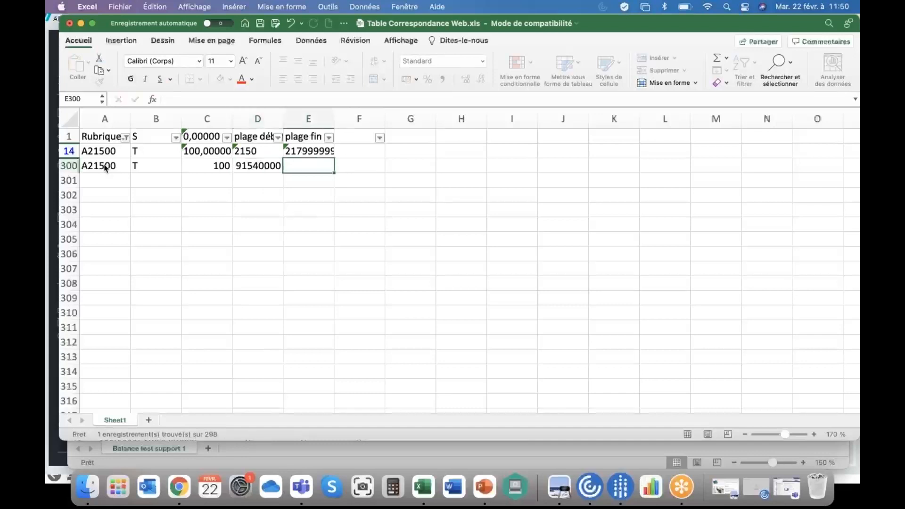
text(91)
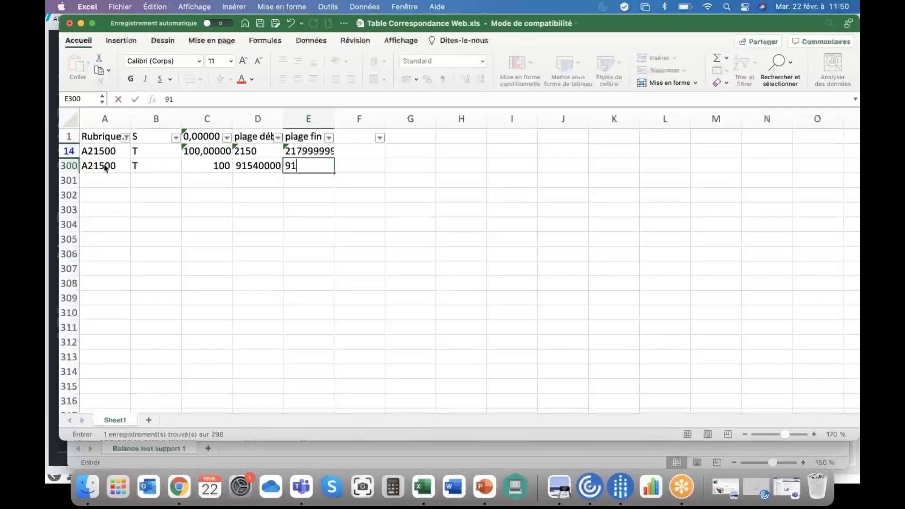
text(5400)
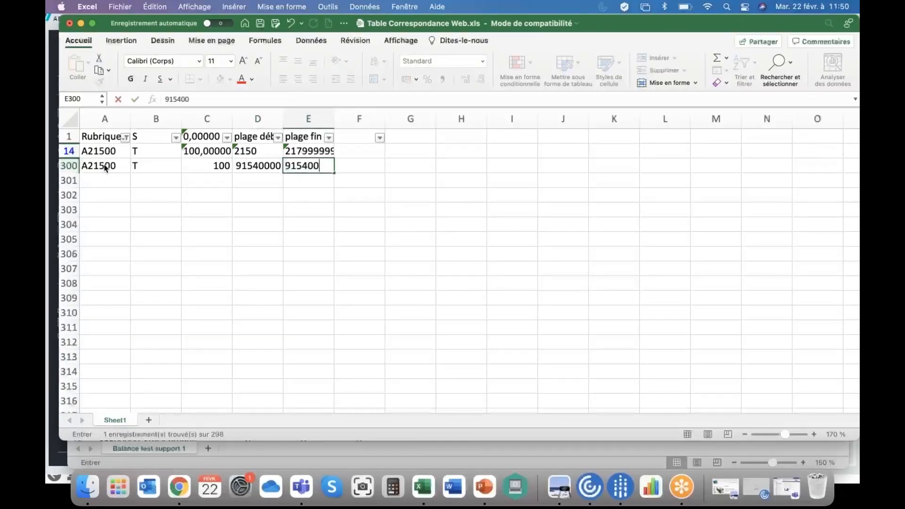
text(00)
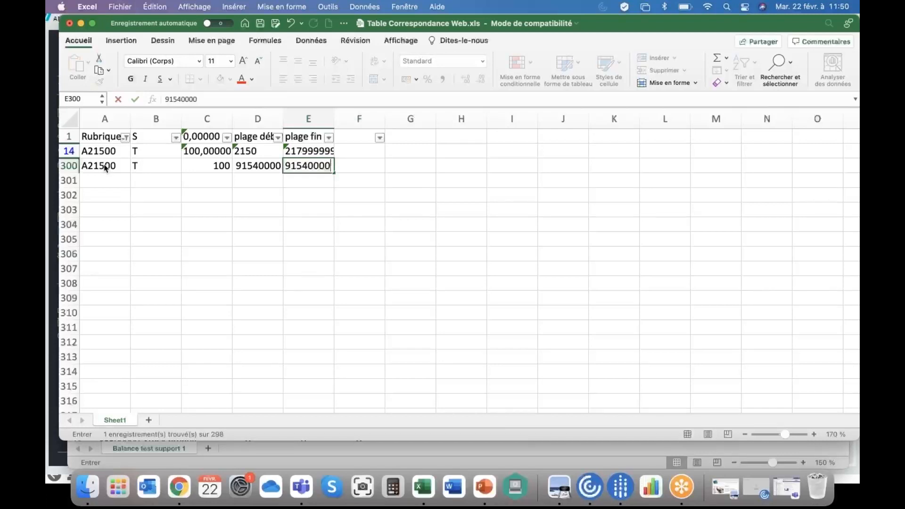
key(Return)
Enter the partial rubrique code A21 in cell A301, below the new A21500 line.
key(Left)
key(Left)
key(Left)
key(Left)
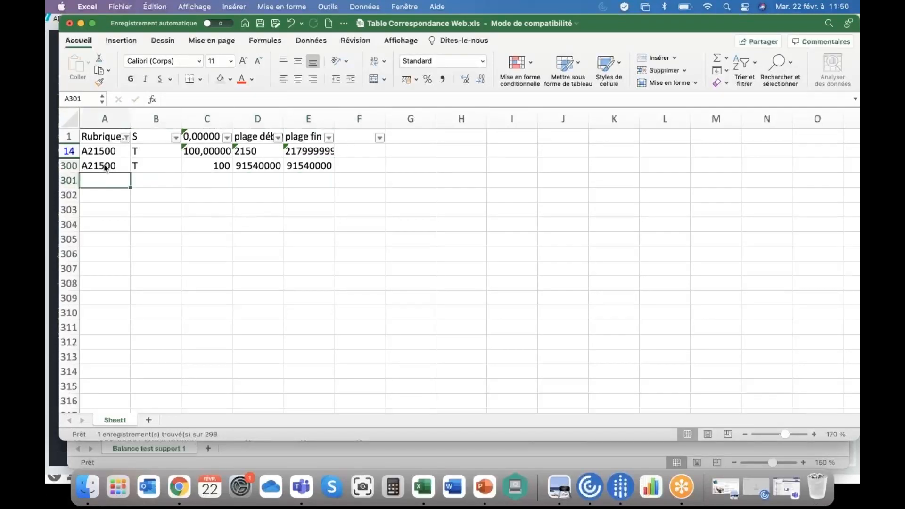
text(A)
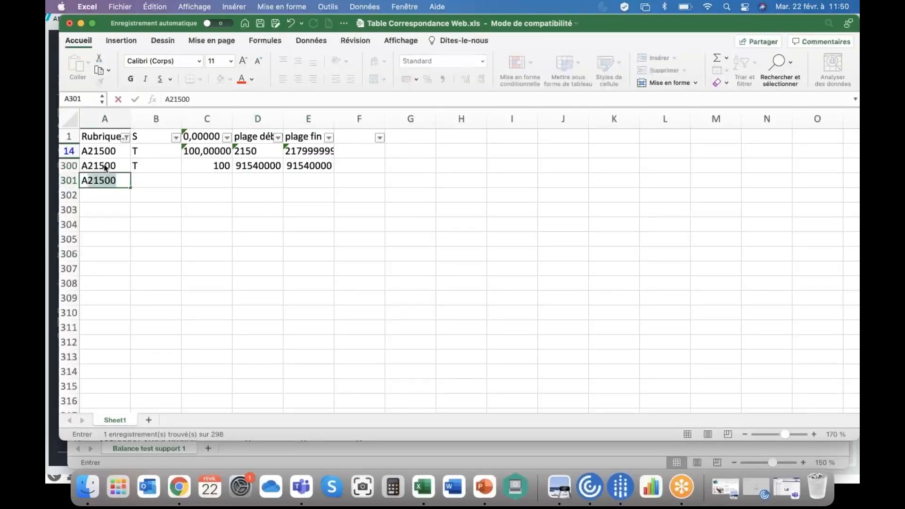
text(8)
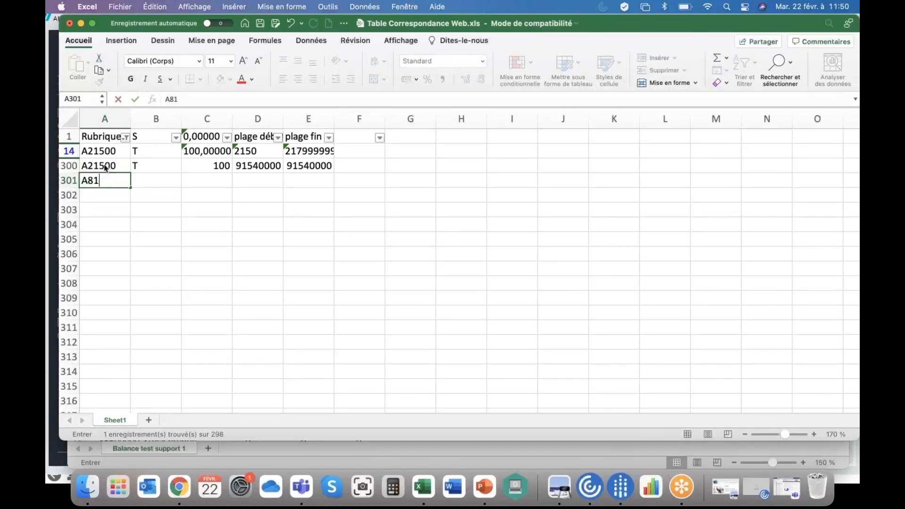
key(BackSpace)
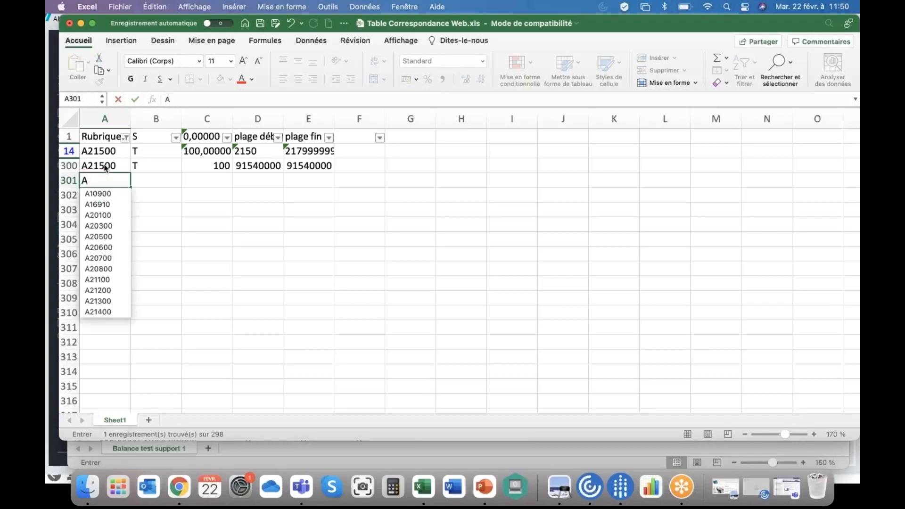
text(21)
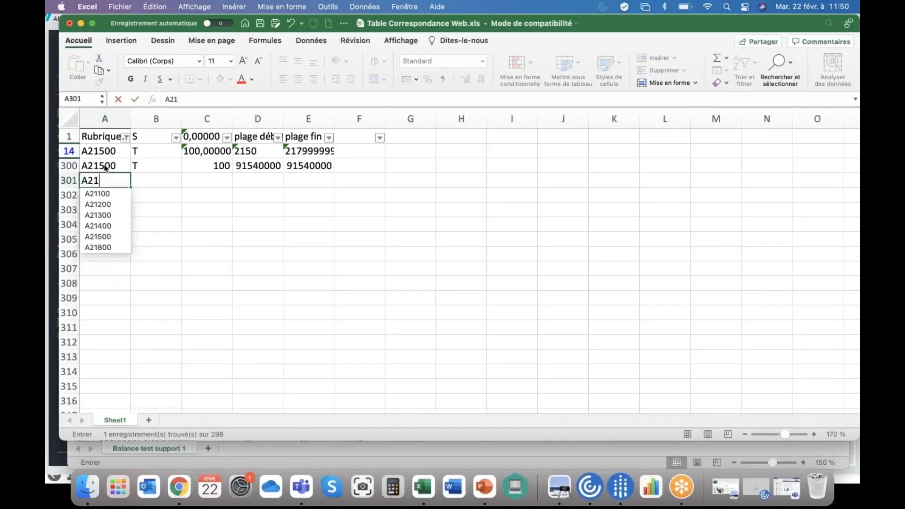
Add A21800 to the values shown by the Rubriques column filter alongside A21500.
click(125, 137)
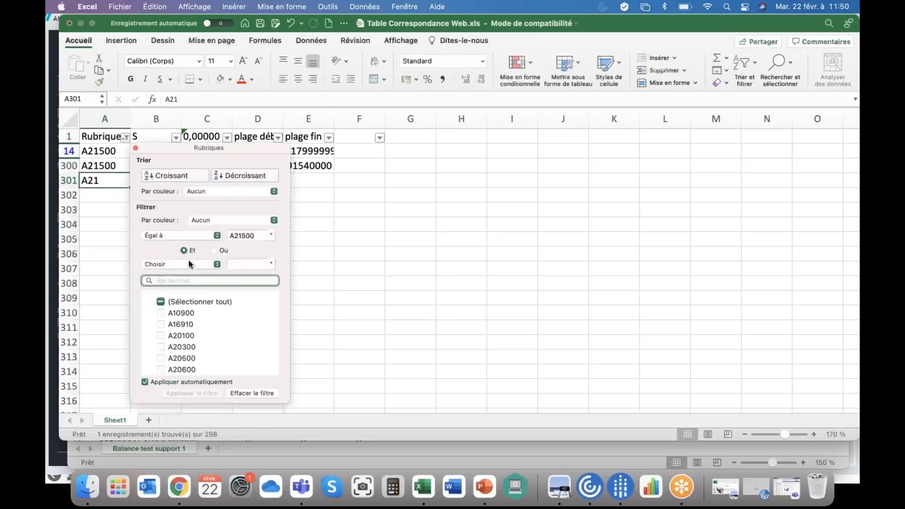
scroll(188, 347, down, 10)
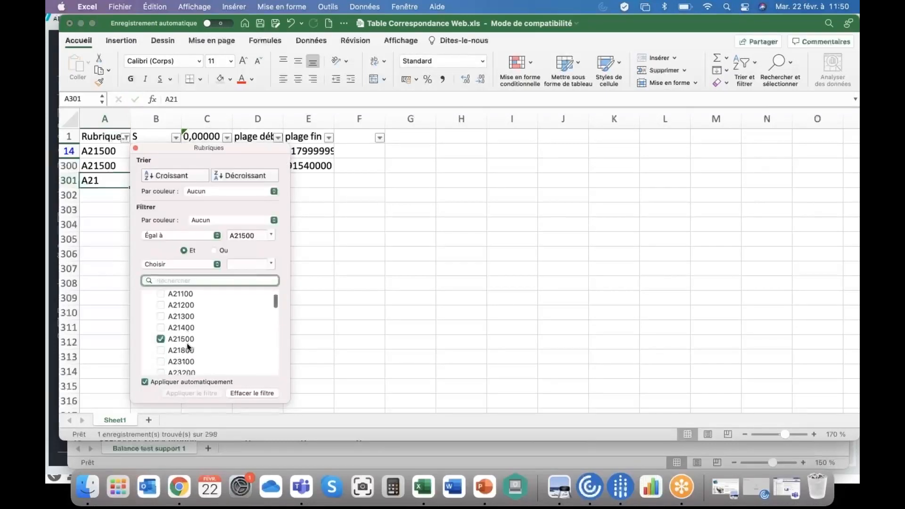
click(160, 335)
click(434, 304)
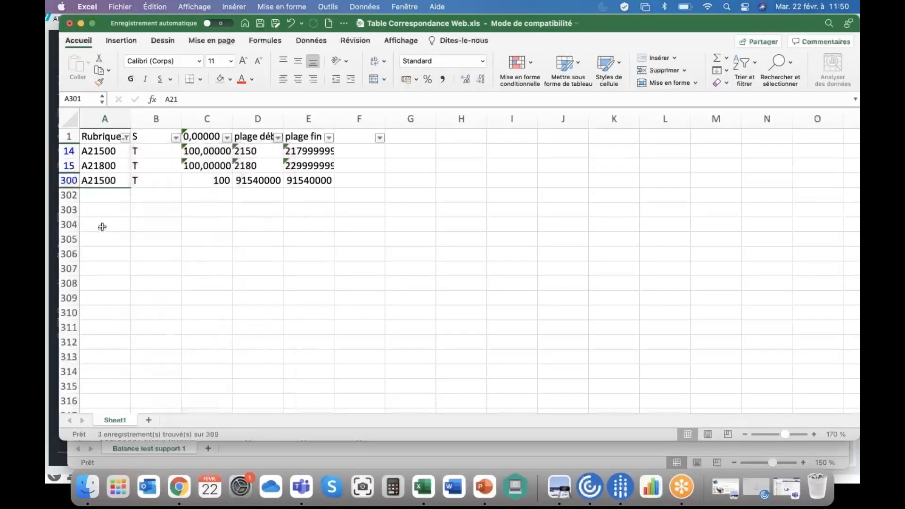
Start another correspondence line in row 302 with rubrique A21800, sign T and percentage 100.
click(107, 195)
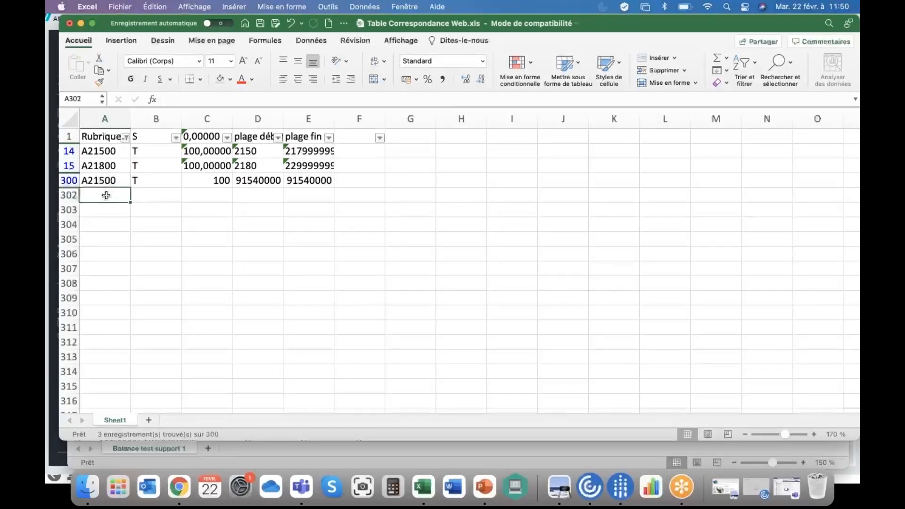
text(A21)
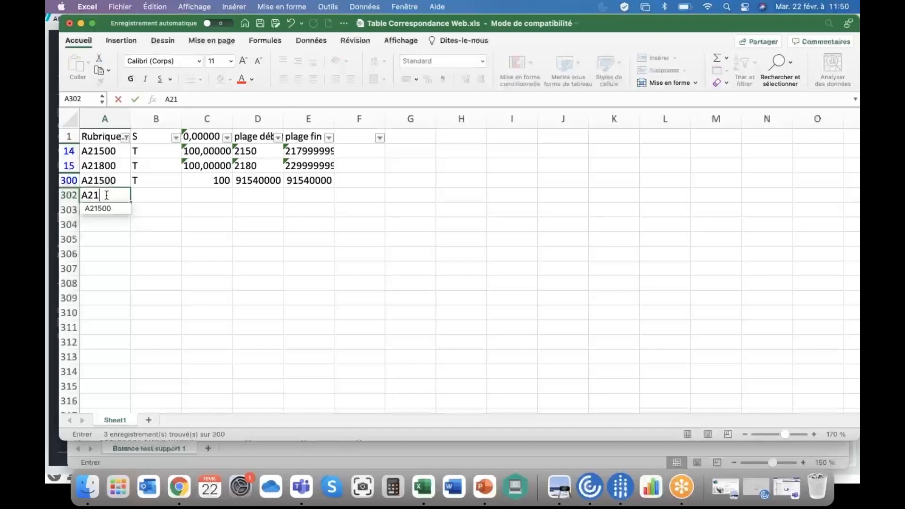
text(800)
key(Tab)
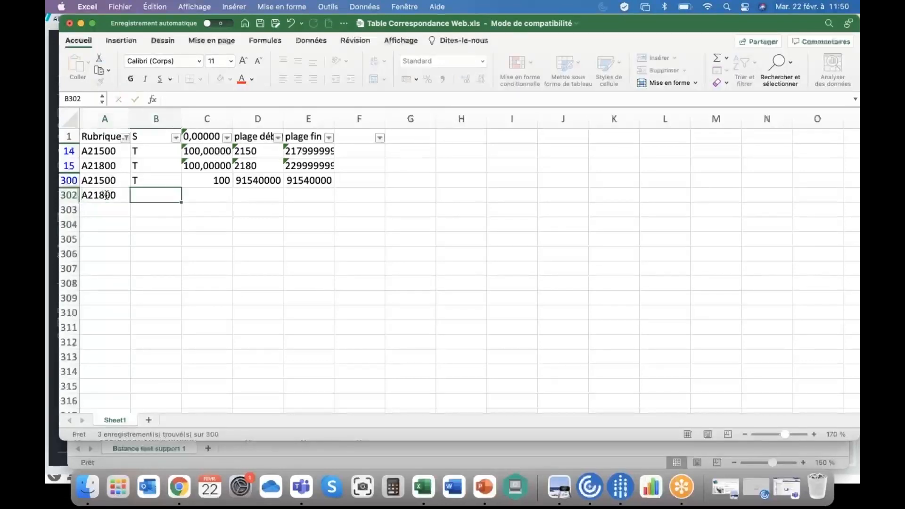
text(T)
key(Tab)
text(100)
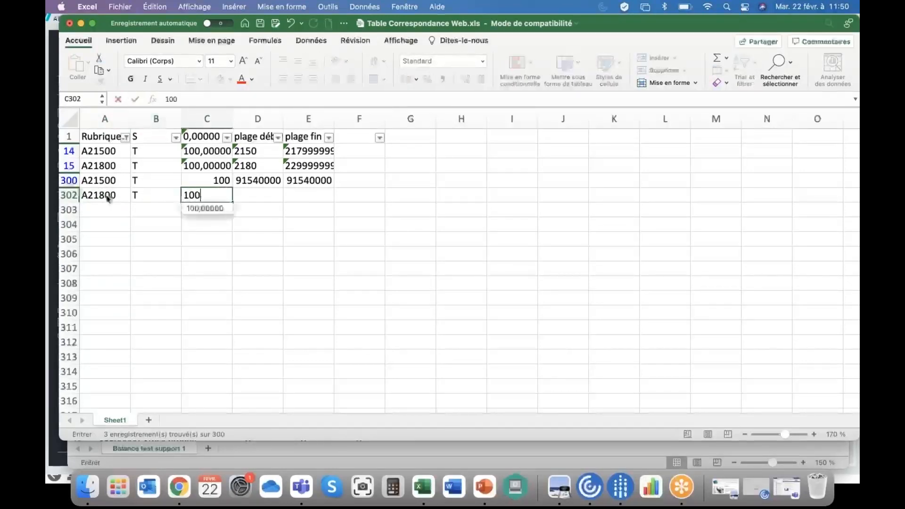
key(Tab)
Set both plage début and plage fin of the A21800 line in row 302 to 91830000.
text(91)
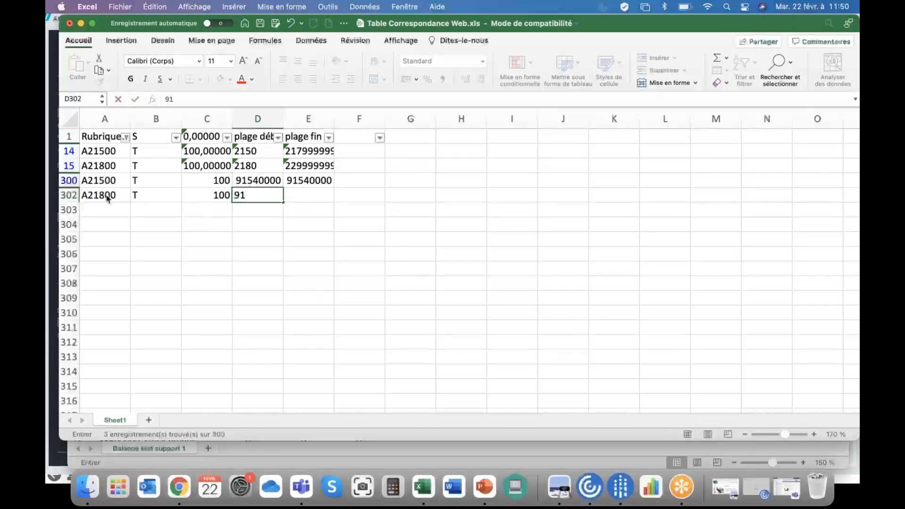
text(830000)
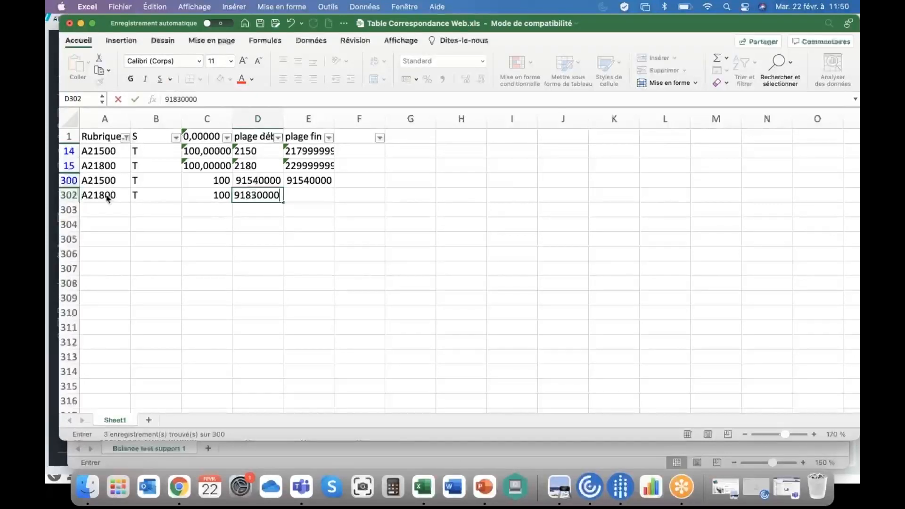
key(Tab)
text(918)
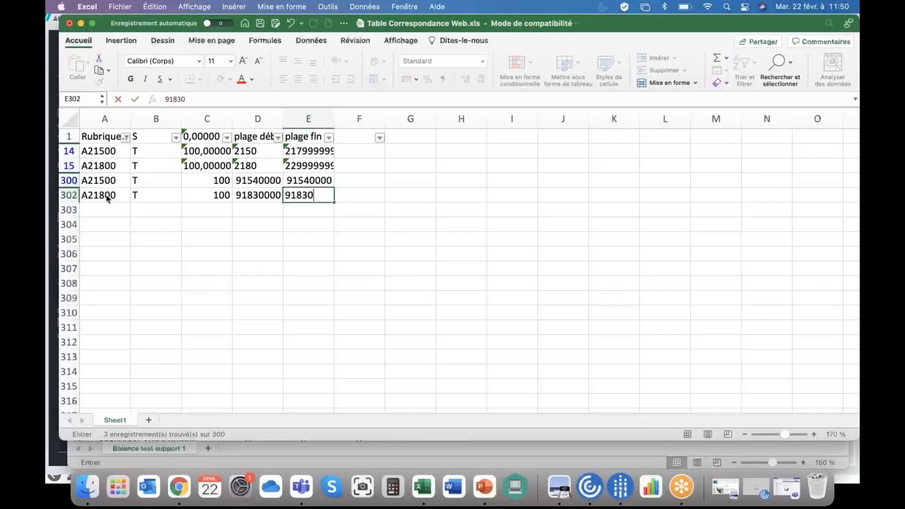
text(30000)
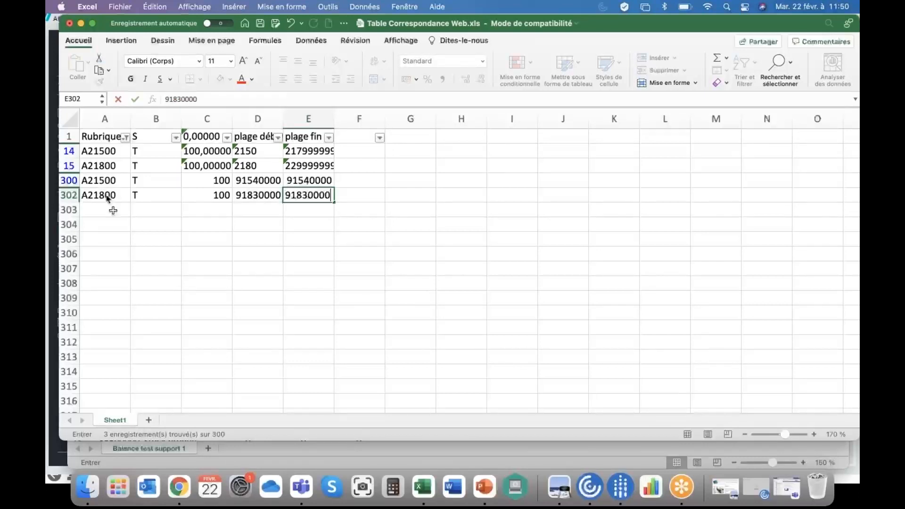
Commit the row 302 entry, check account 91000000 in the Balance test support 1 workbook, and close that workbook without saving.
click(174, 269)
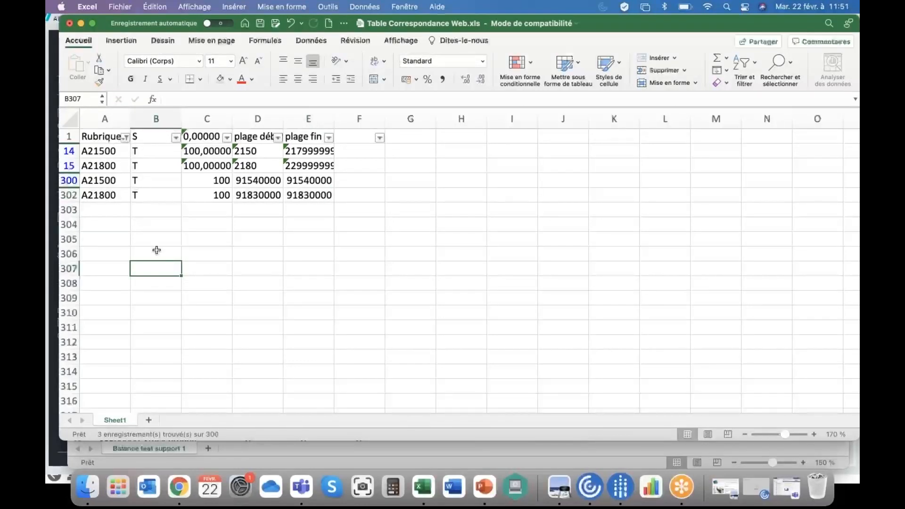
click(370, 455)
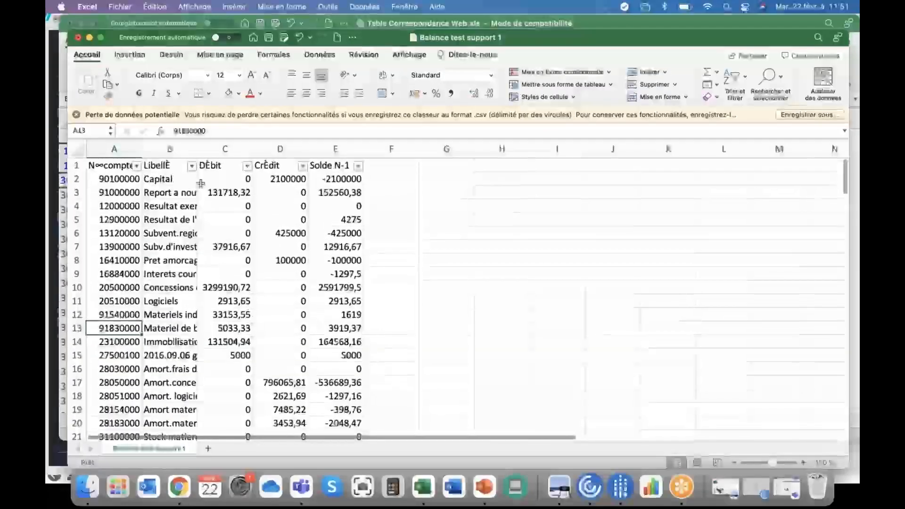
click(118, 193)
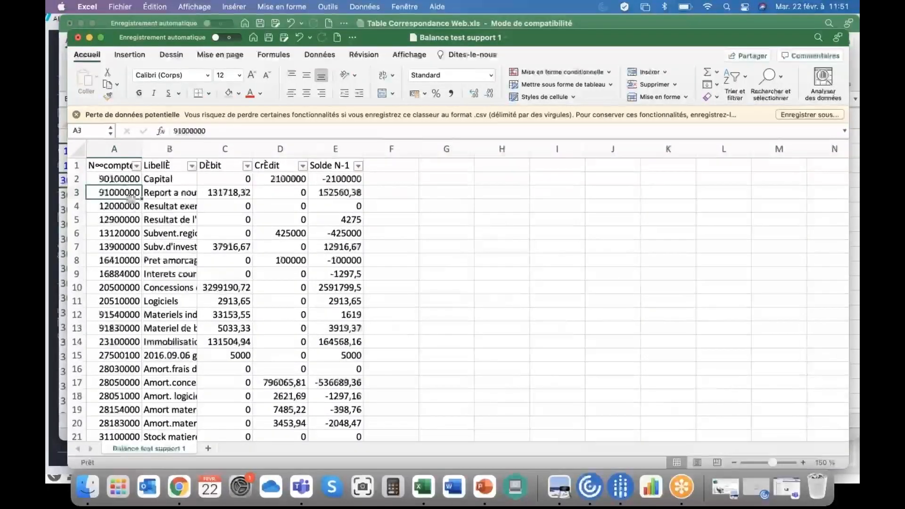
click(78, 38)
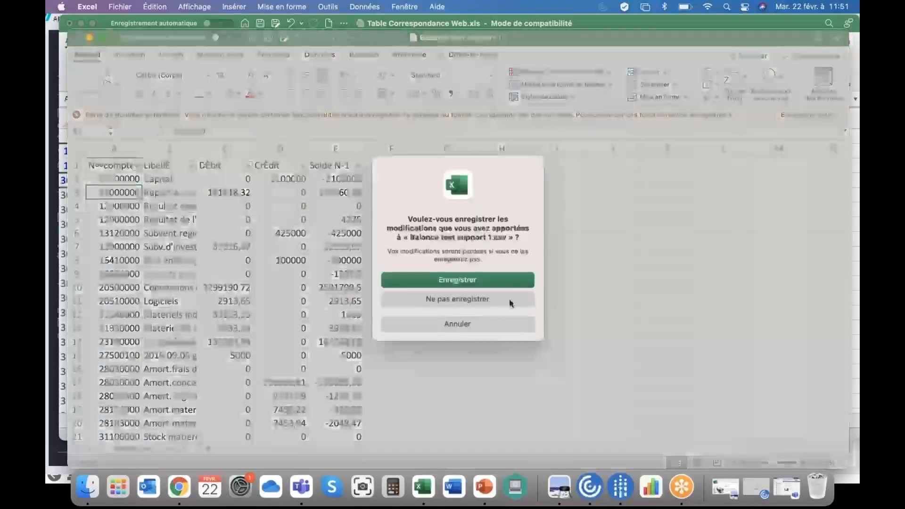
click(474, 302)
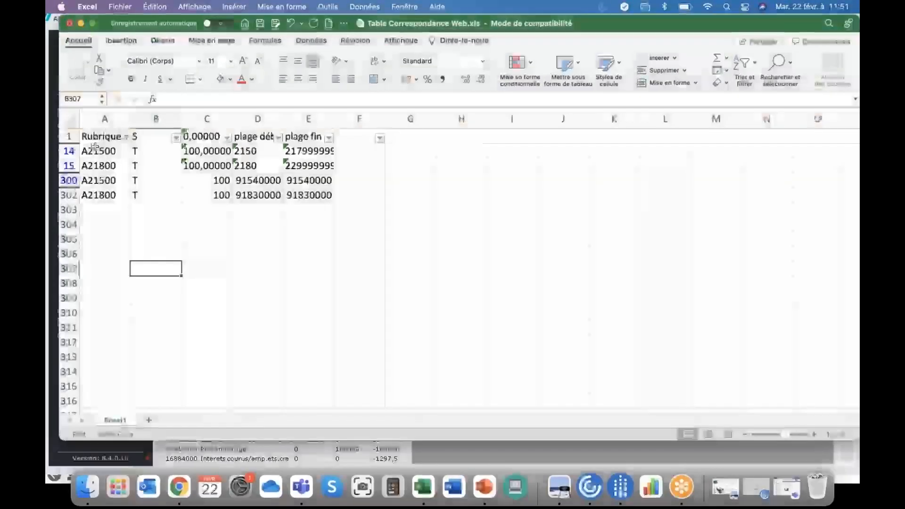
Review the A21500 and A21800 lines, save the Table Correspondance Web workbook and switch back to Amelkis Opera.
click(187, 226)
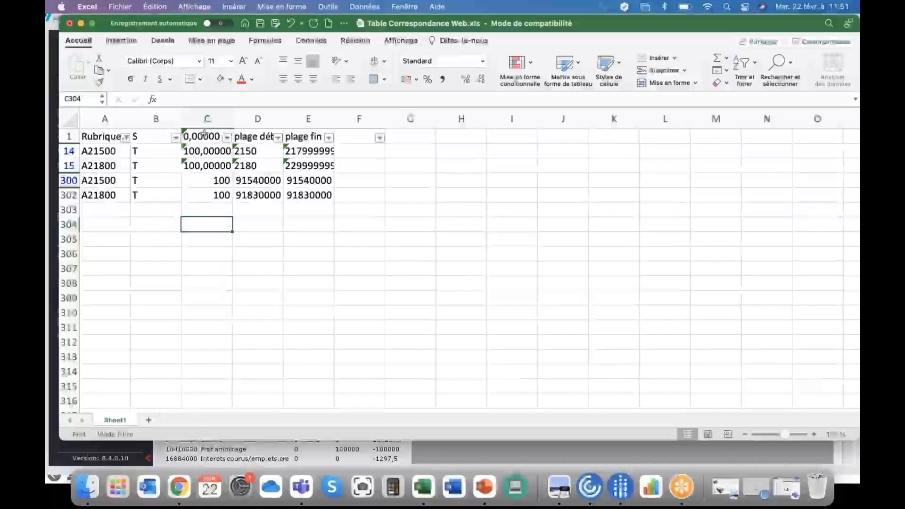
click(107, 150)
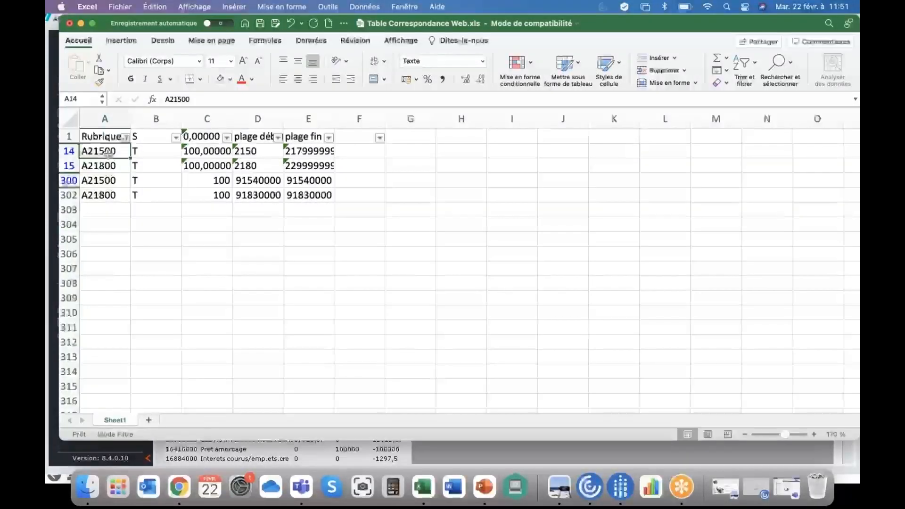
click(113, 184)
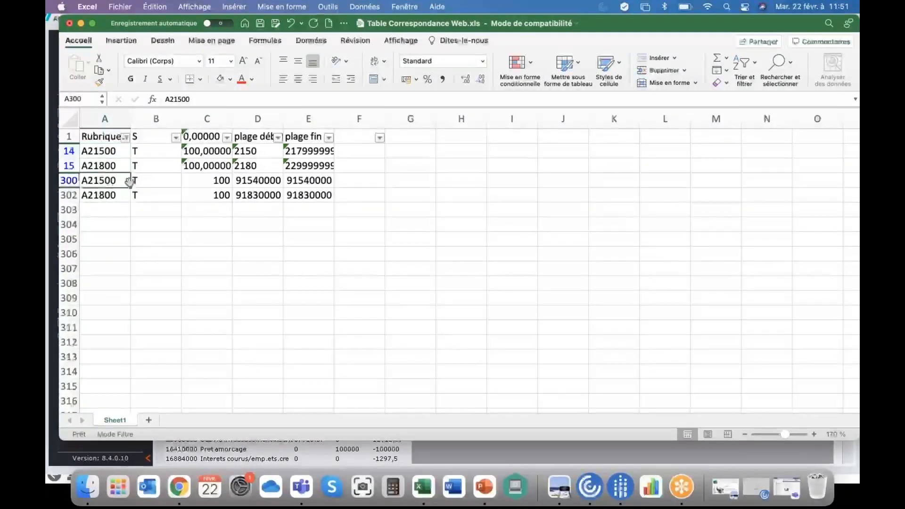
click(102, 195)
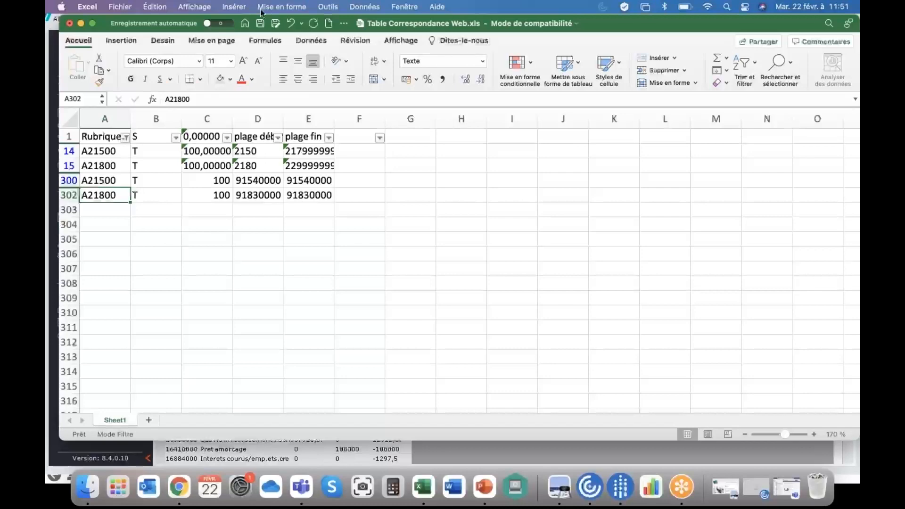
click(259, 23)
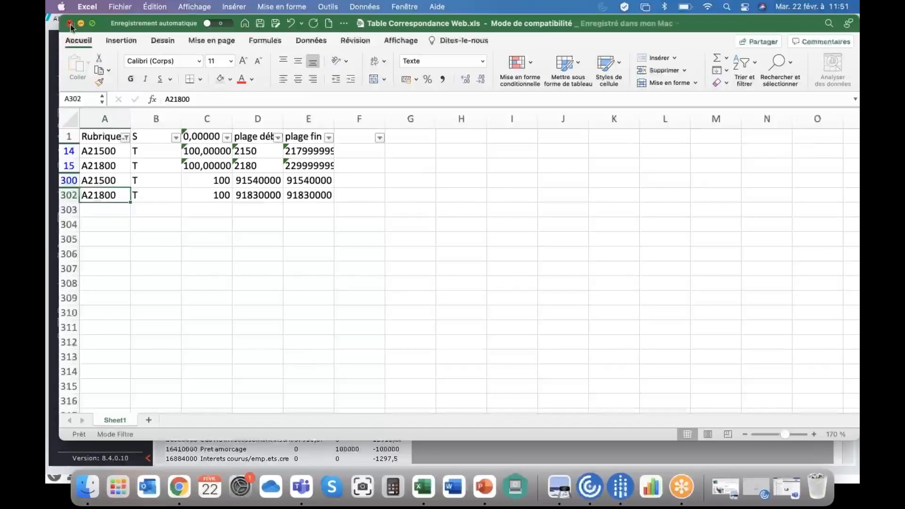
click(80, 25)
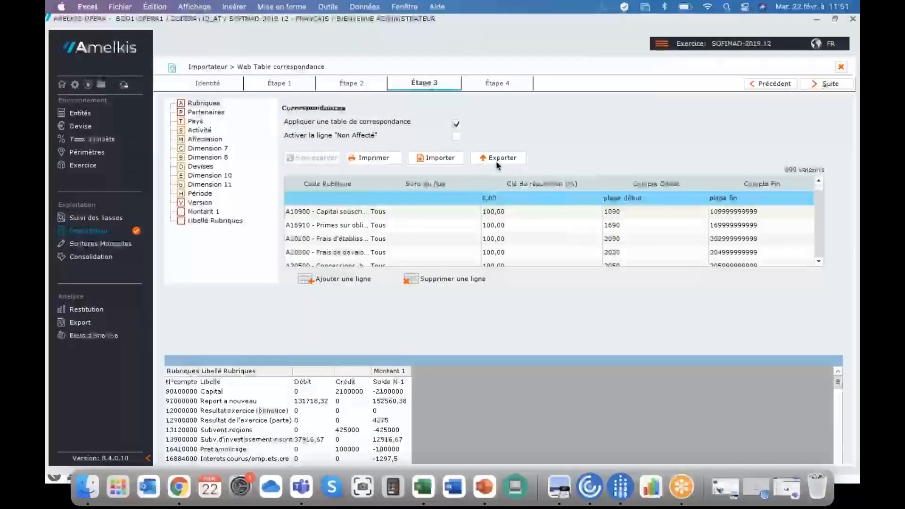
Import Table Correspondance Web from the H: drive's Documents\1-OPERA Import folder into the Rubriques correspondences, replacing the existing data.
click(442, 163)
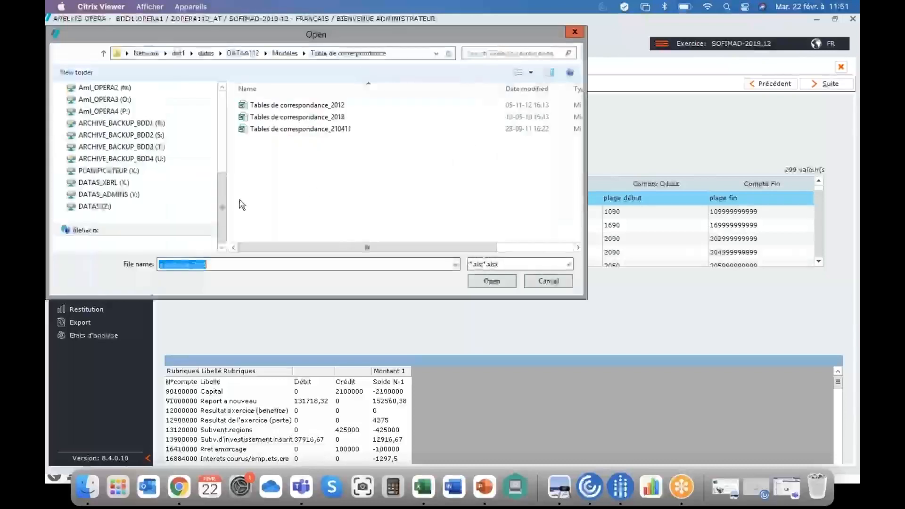
scroll(224, 209, up, 10)
click(143, 158)
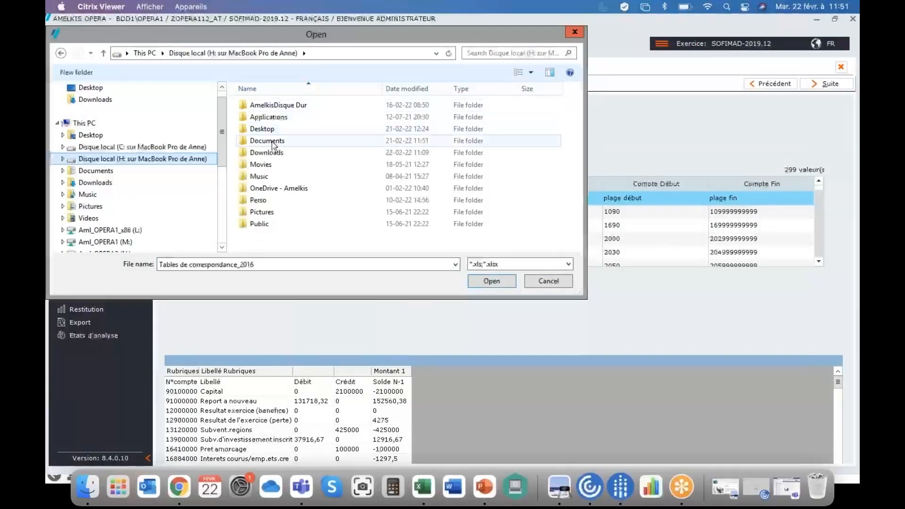
click(272, 143)
double_click(273, 143)
double_click(267, 129)
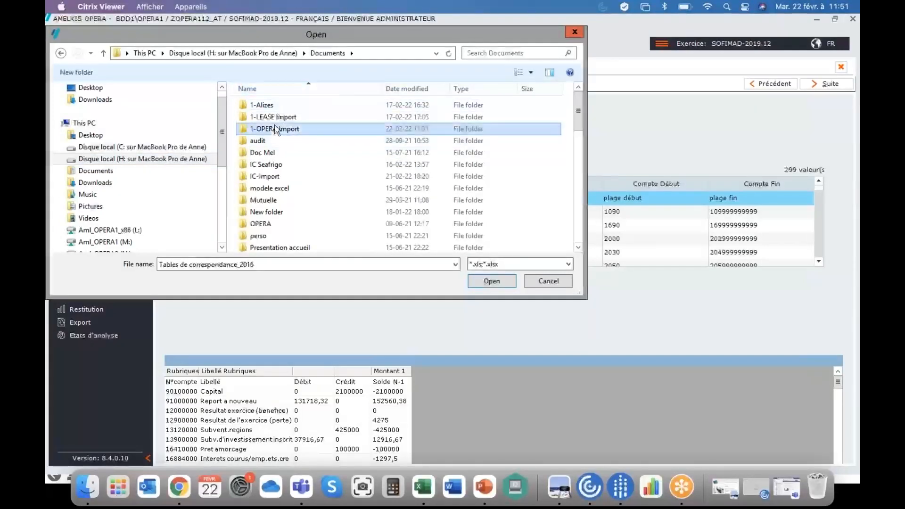
double_click(291, 152)
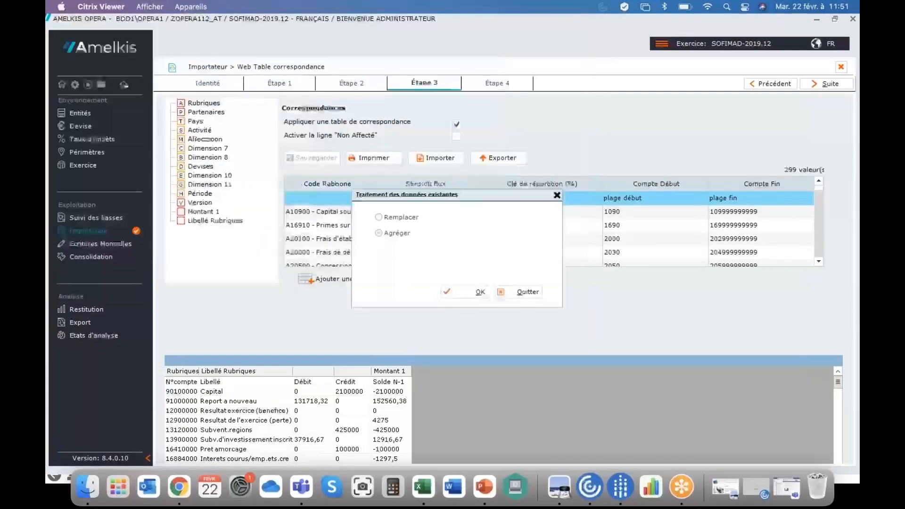
click(380, 217)
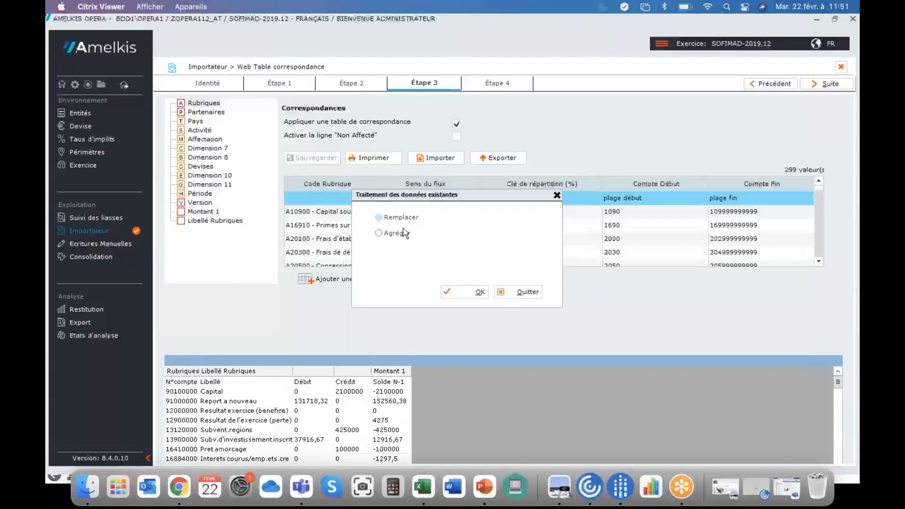
click(467, 292)
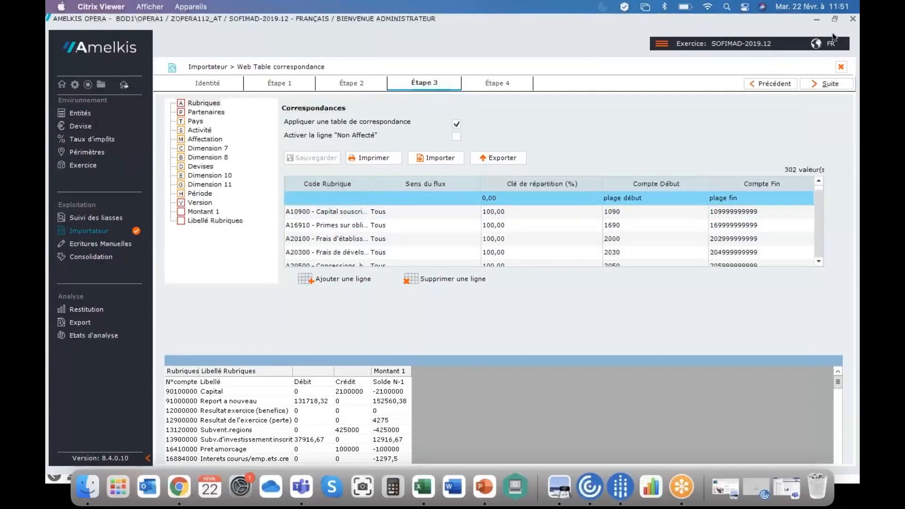
Set the default flux of Montant 1 to F99 (Clôture), advance to Étape 4 and return to the list of import scripts.
click(830, 84)
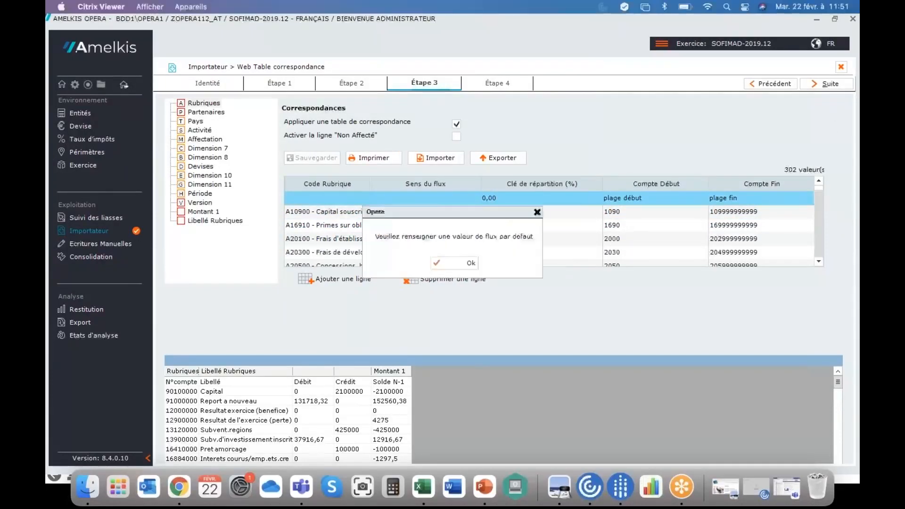
click(458, 263)
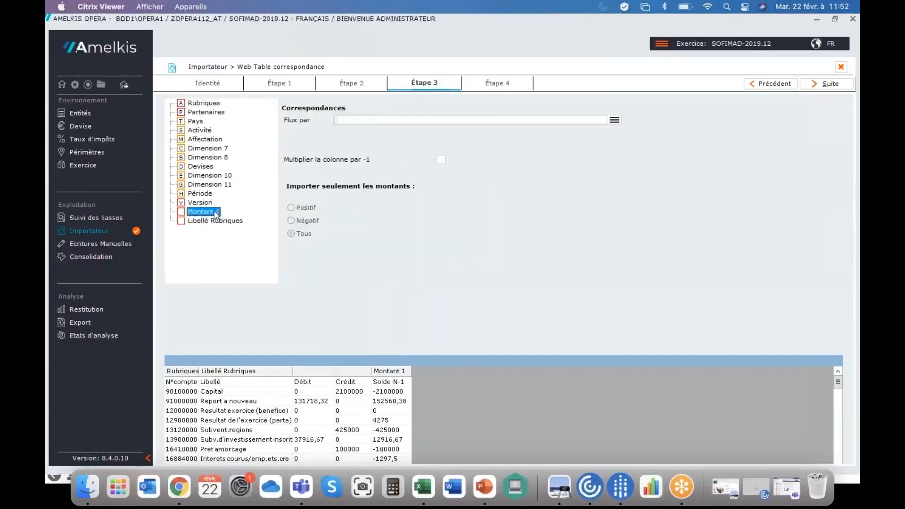
click(614, 121)
scroll(390, 307, down, 15)
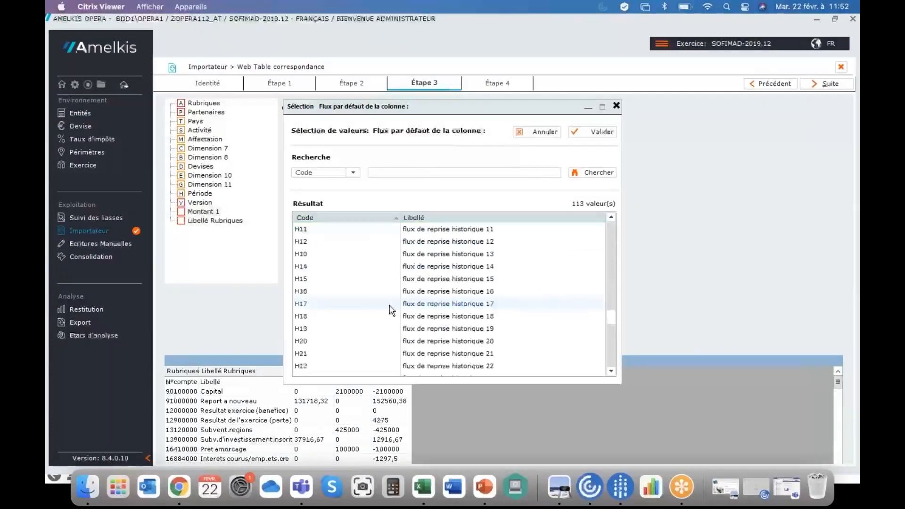
scroll(390, 309, up, 8)
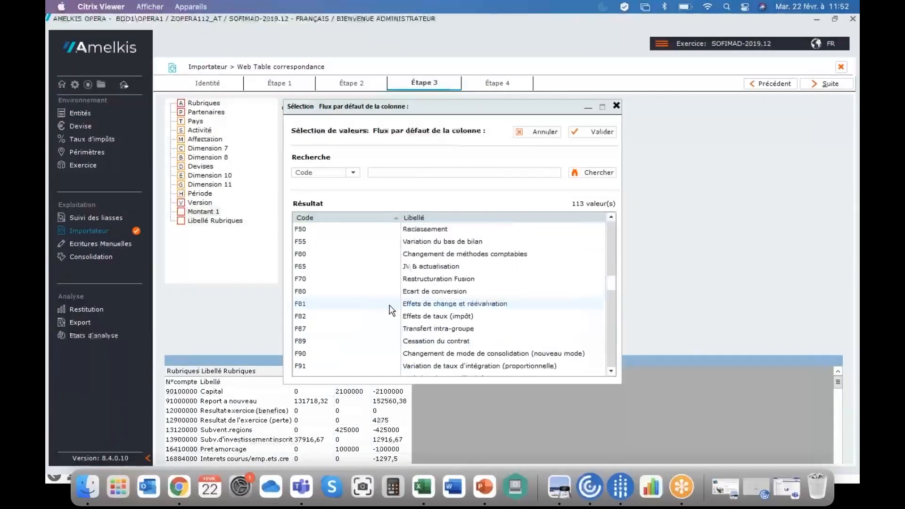
scroll(390, 309, down, 1)
click(304, 366)
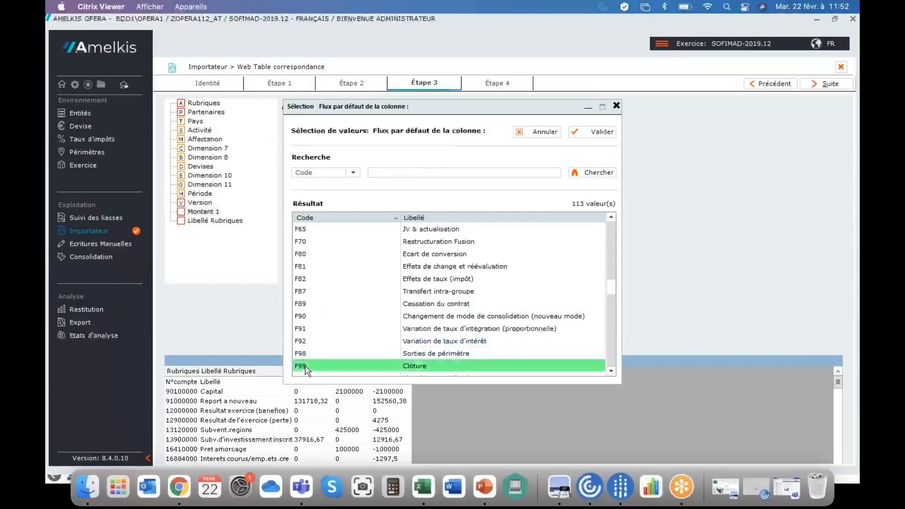
double_click(304, 366)
click(830, 84)
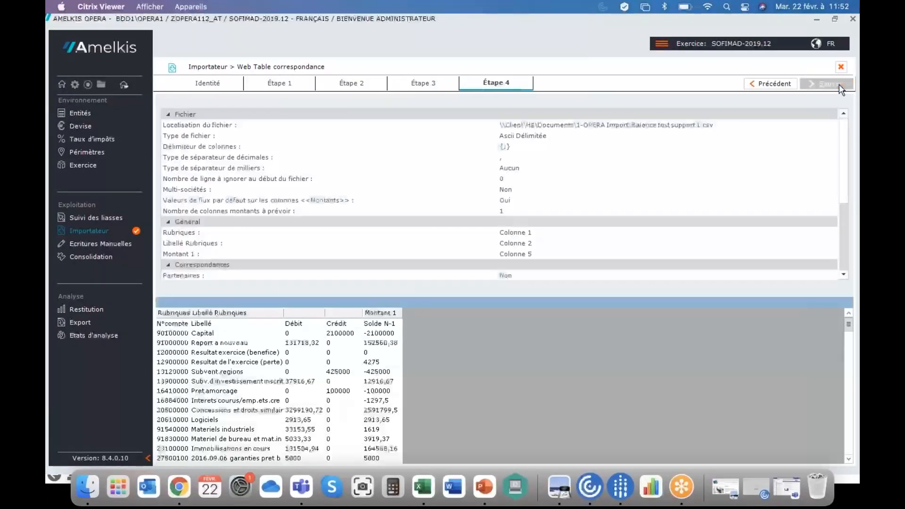
click(839, 89)
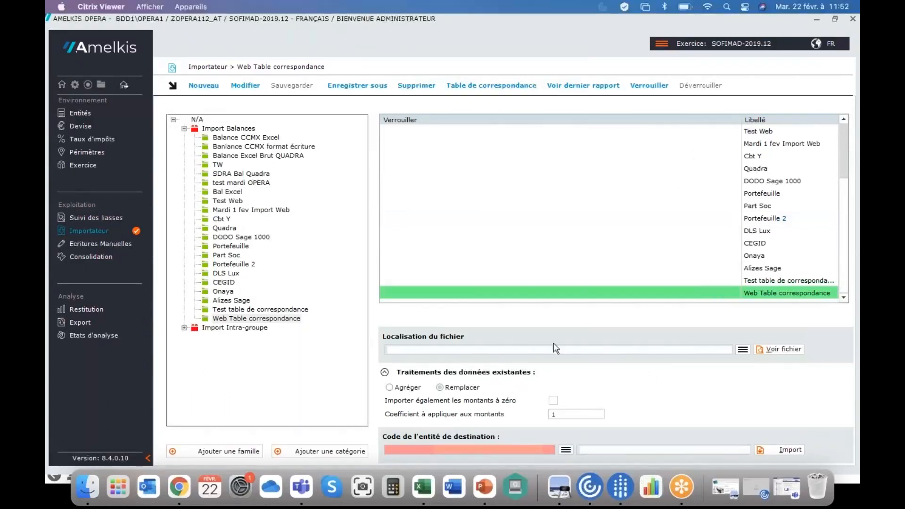
Set the file to import to Balance test support 1 from the H: drive's Documents\1-OPERA Import folder.
click(743, 350)
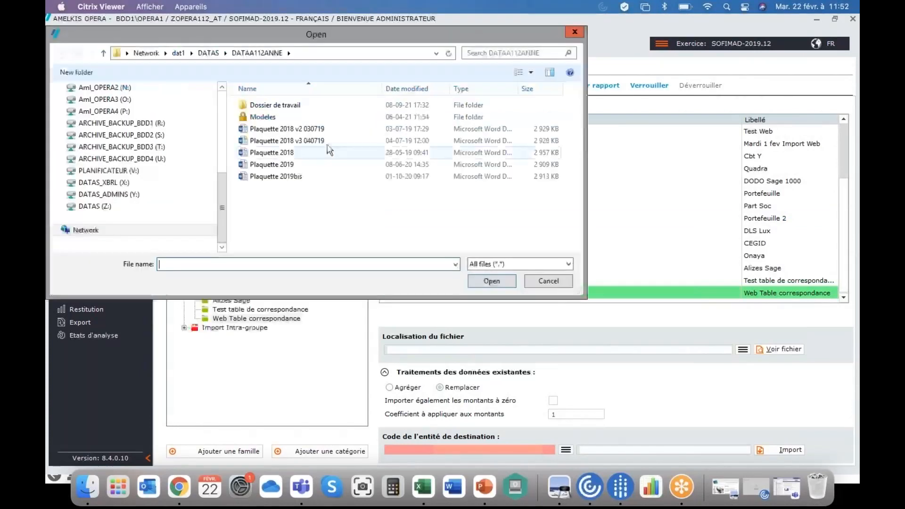
drag(224, 209, 224, 141)
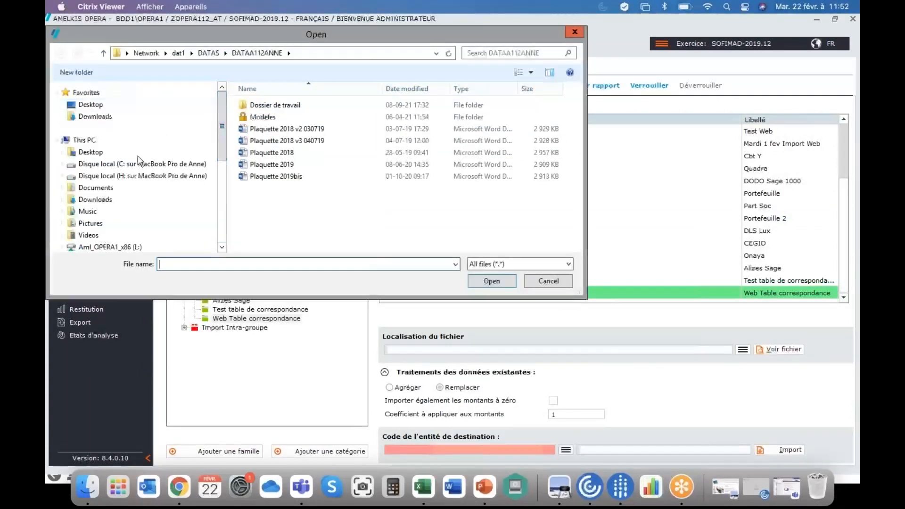
click(114, 177)
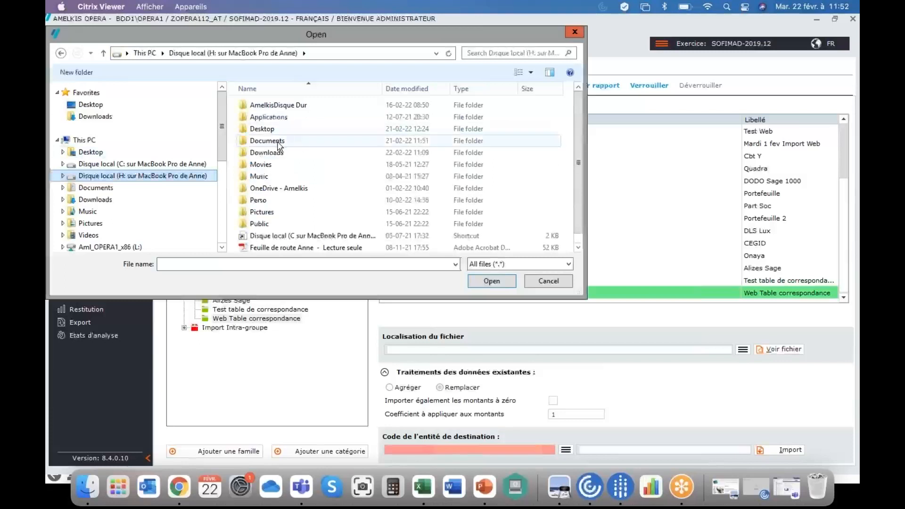
double_click(278, 141)
double_click(291, 129)
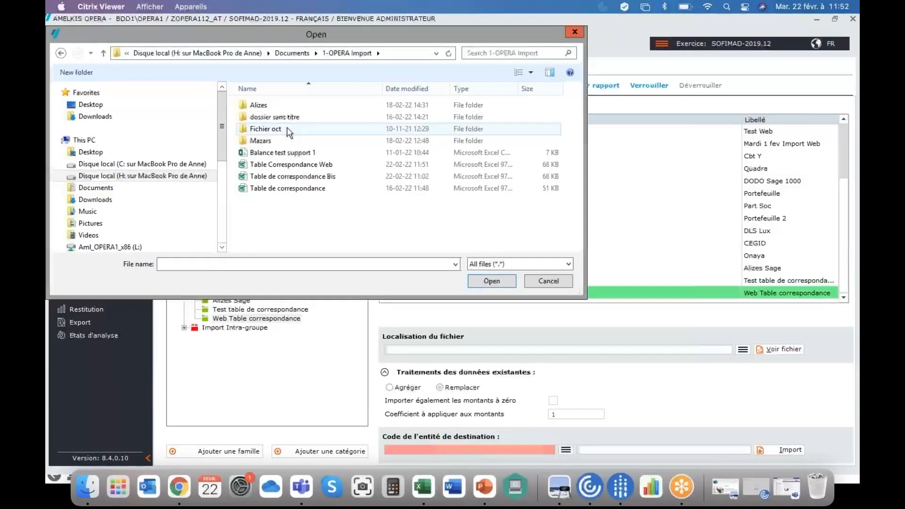
double_click(279, 152)
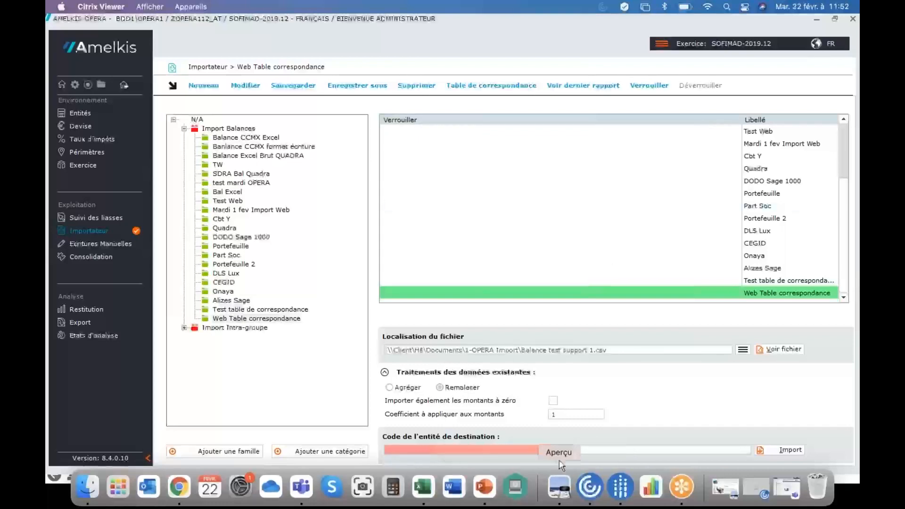
Choose AMPLINV (ABC INVESTISSEMENTS) as the destination entity and run the import, saving the script's modifications.
click(566, 450)
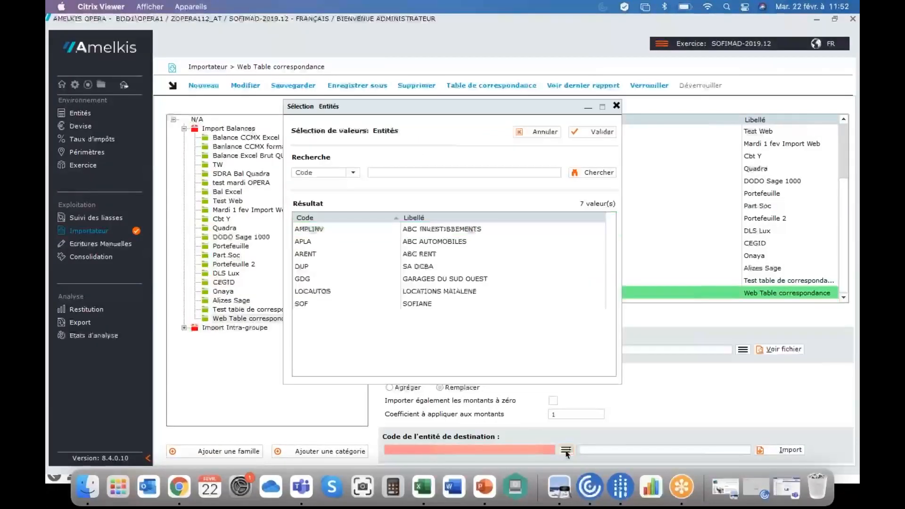
double_click(336, 230)
click(783, 451)
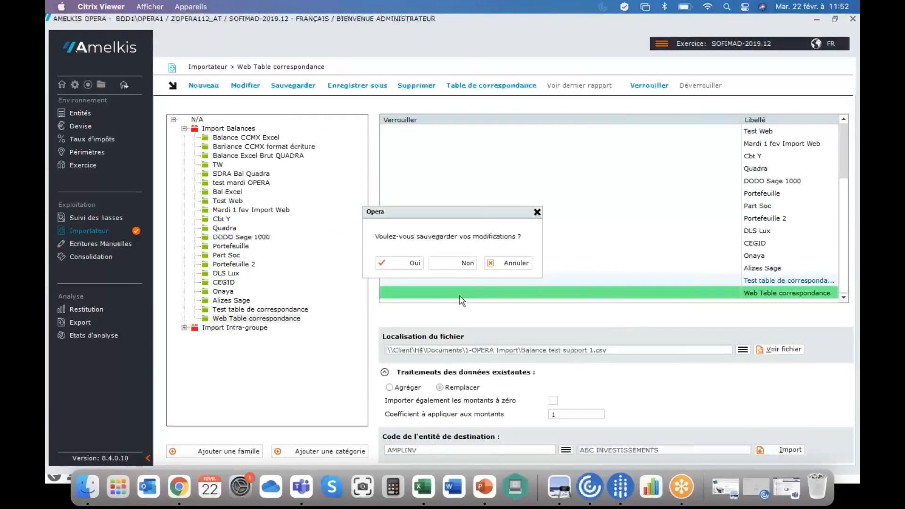
click(408, 263)
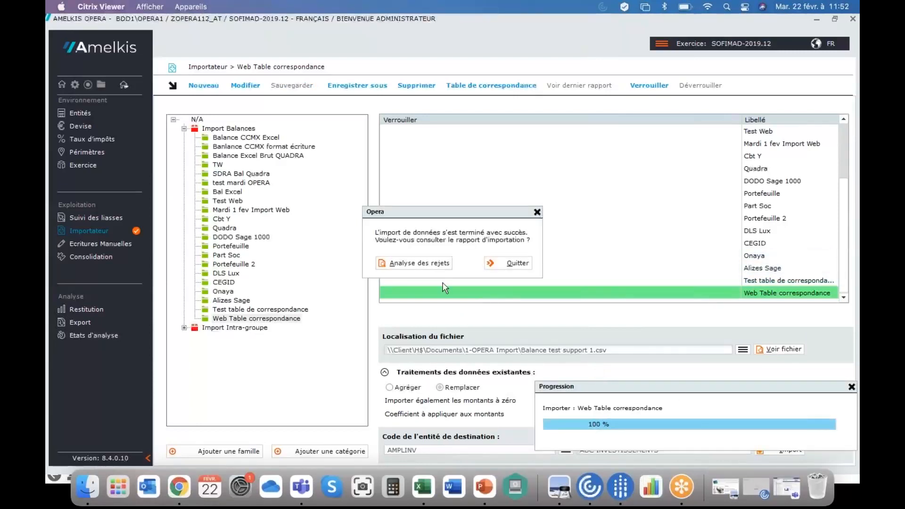
Open the import's reject analysis and examine the rejected lines and the expanded list of imported lines.
click(435, 262)
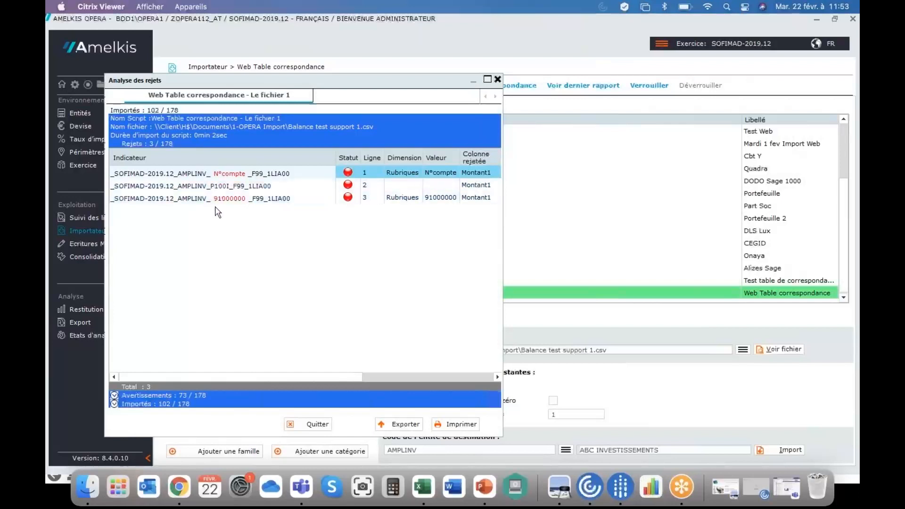
click(114, 404)
scroll(255, 351, down, 5)
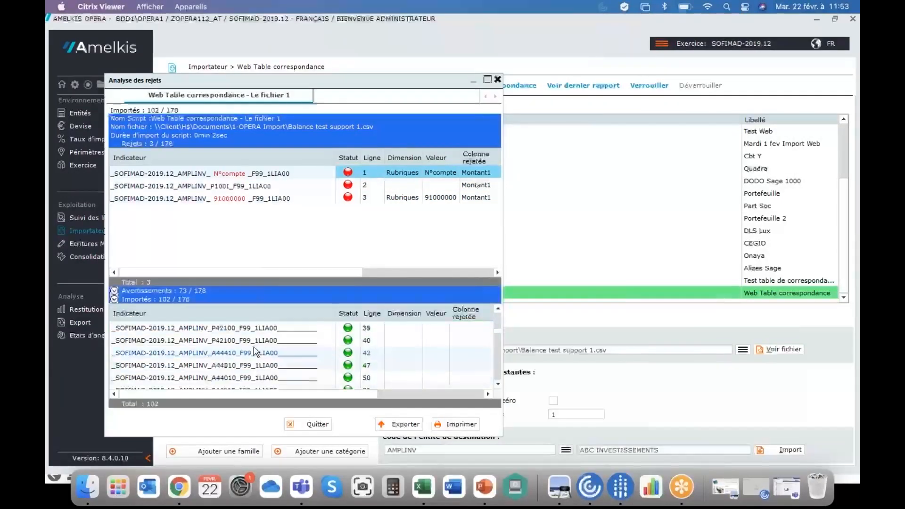
scroll(255, 351, up, 8)
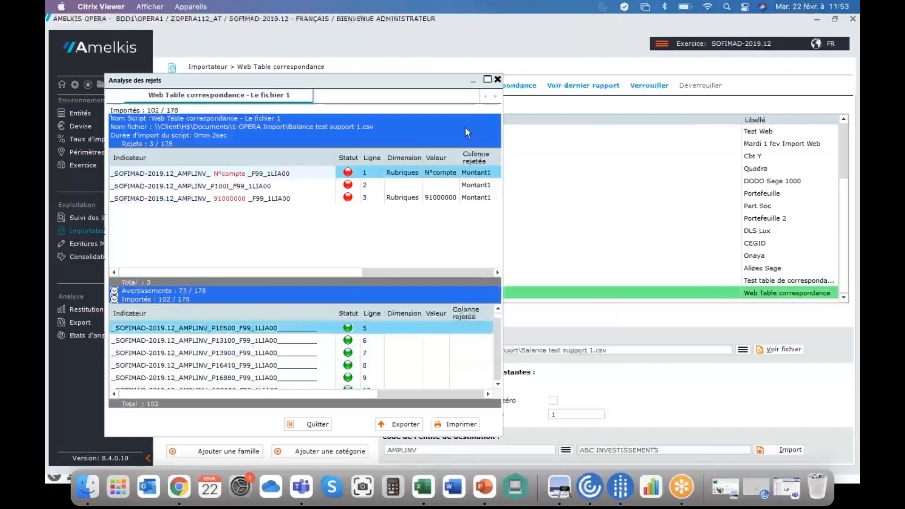
Close the reject analysis, check the AMPLINV entity in Suivi des liasses and return to the Importateur.
click(498, 78)
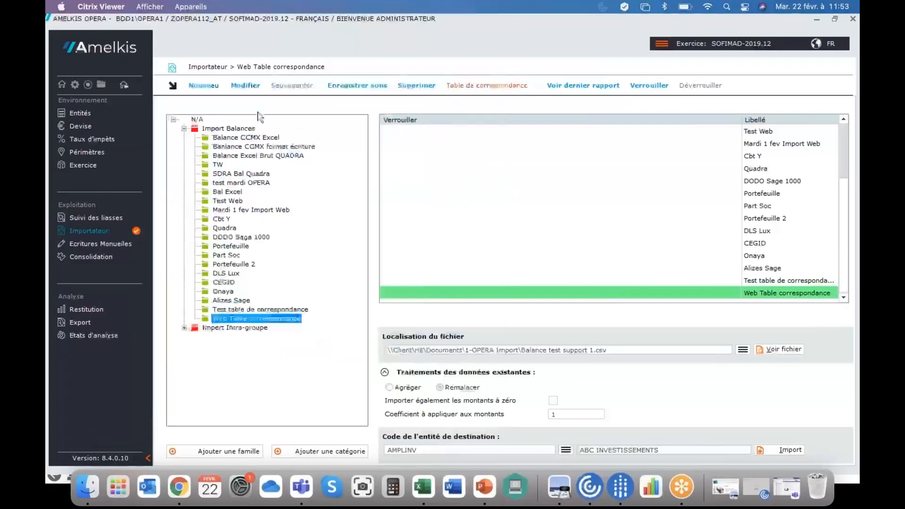
click(113, 222)
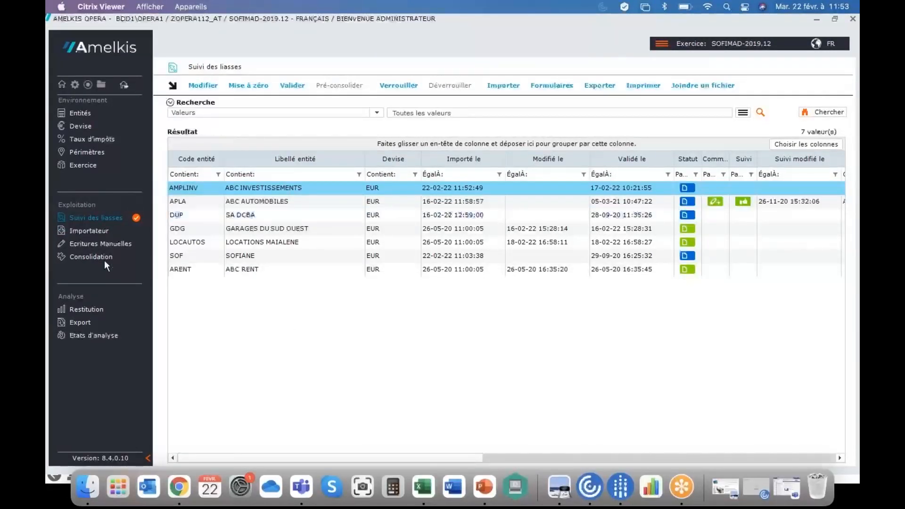
click(92, 230)
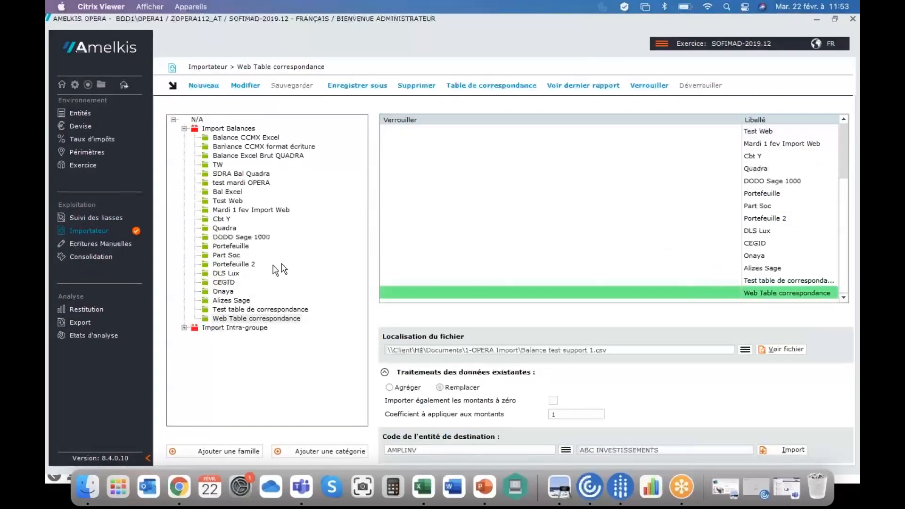
Open the Web Table correspondance script's correspondence table and review its Rubriques account ranges.
click(503, 90)
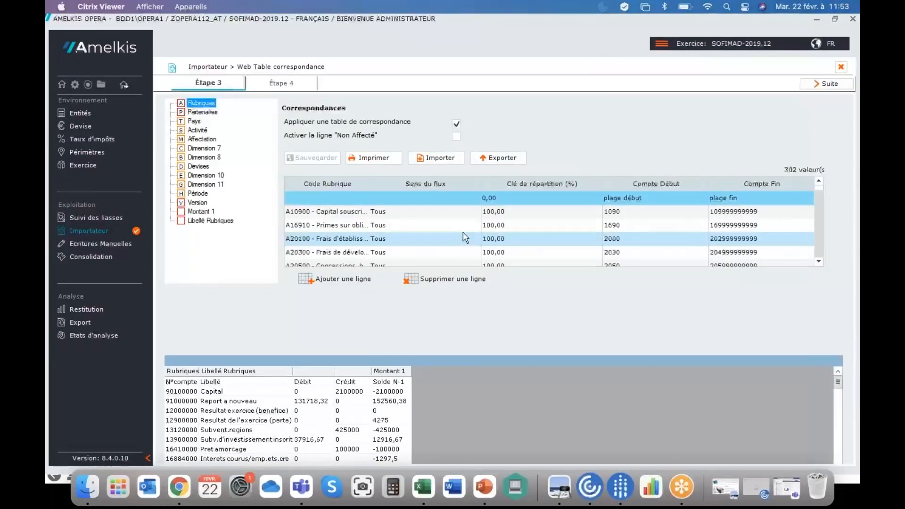
scroll(470, 237, down, 5)
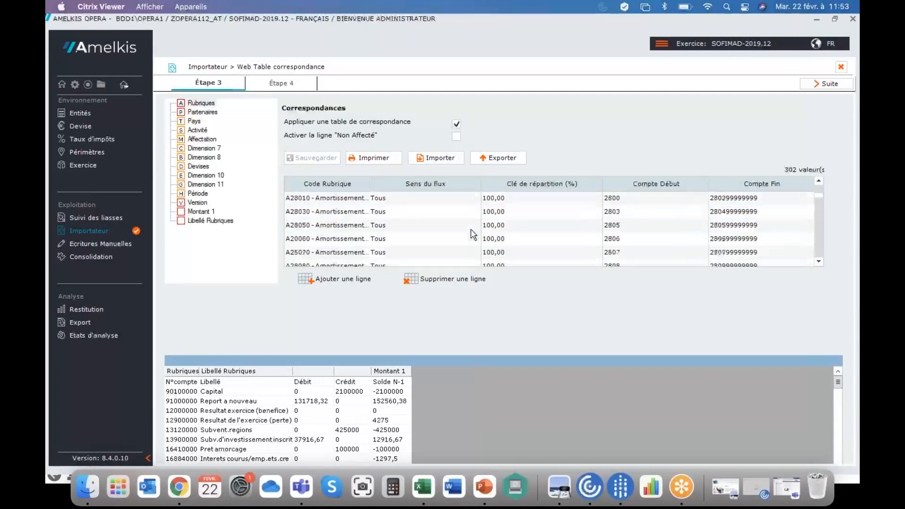
scroll(473, 235, down, 5)
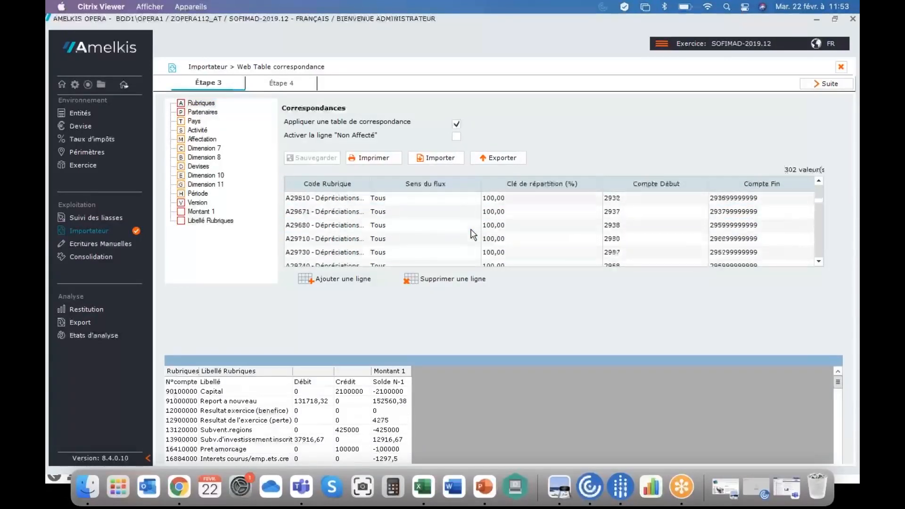
scroll(473, 234, down, 3)
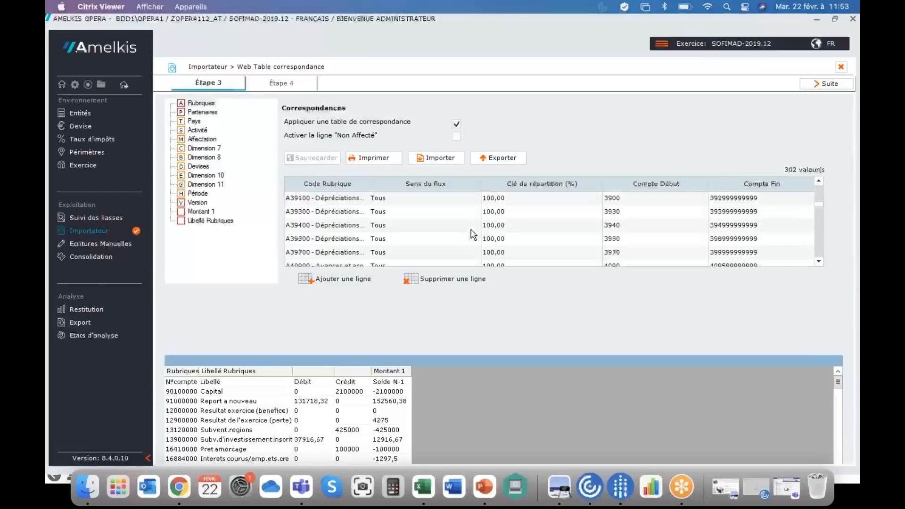
Open the recent workbook Table Correspondance Web in Excel, review its filtered Rubriques lines and close it.
click(423, 487)
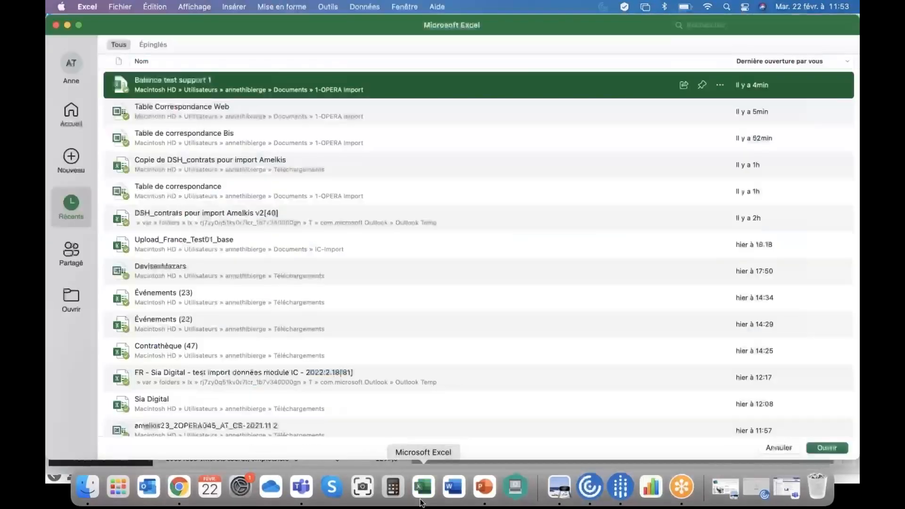
double_click(196, 115)
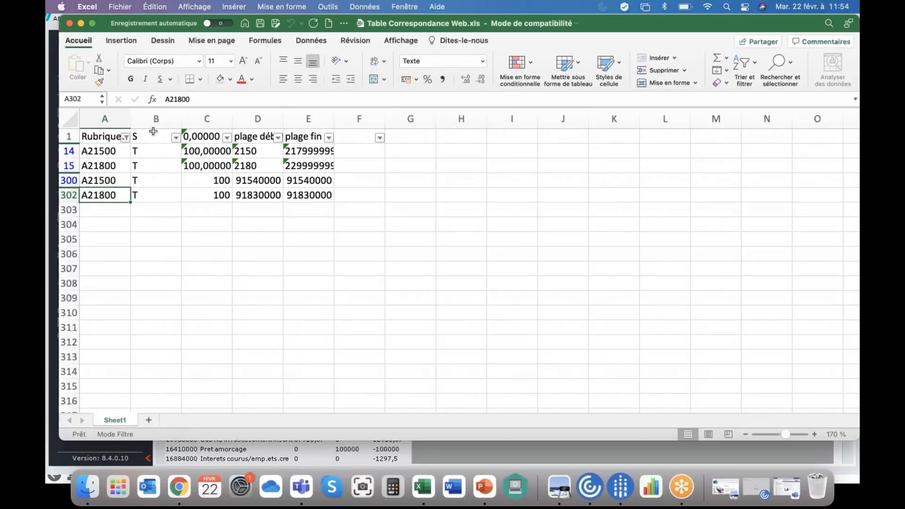
click(70, 24)
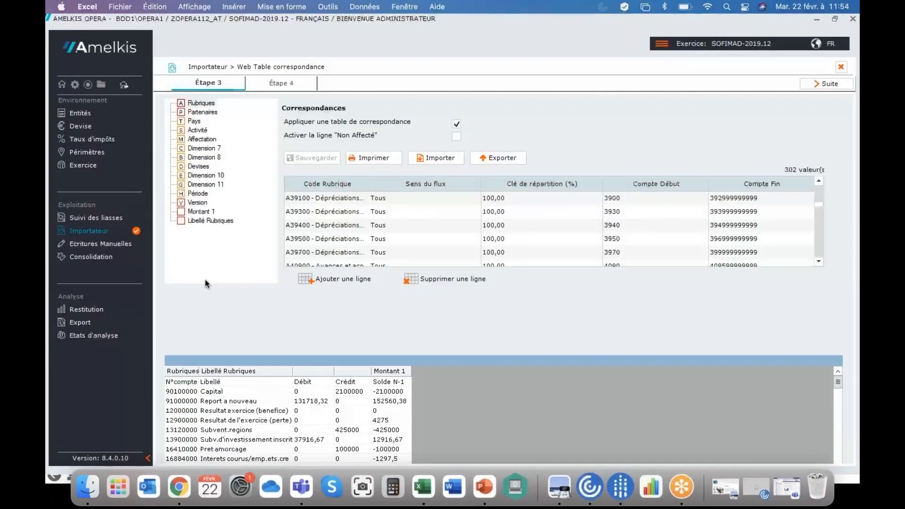
Switch to the running PowerPoint slide show and advance from the Démonstration slide to the closing thank-you slide.
click(486, 499)
key(ctrl+Up)
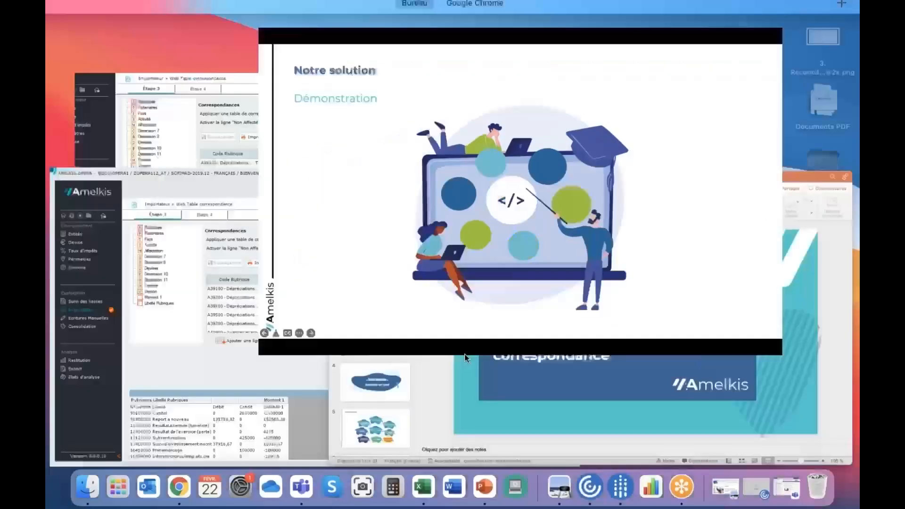
click(509, 186)
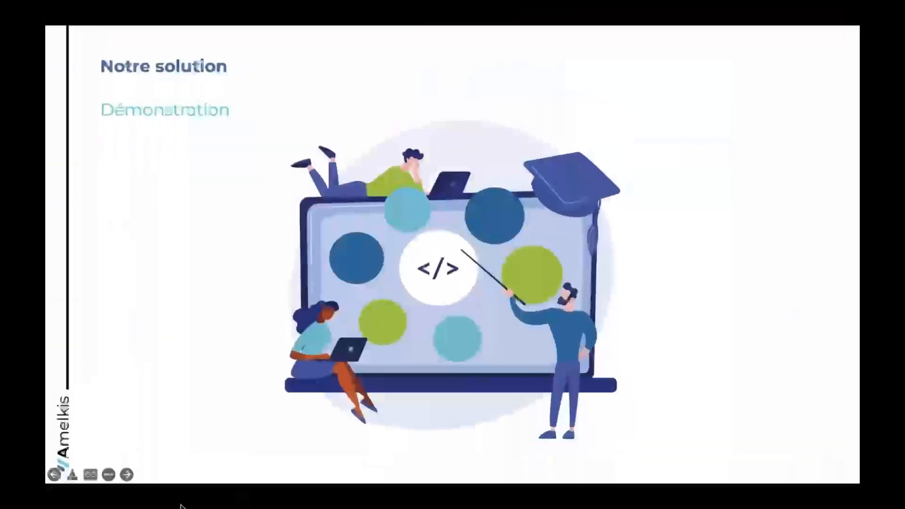
click(130, 477)
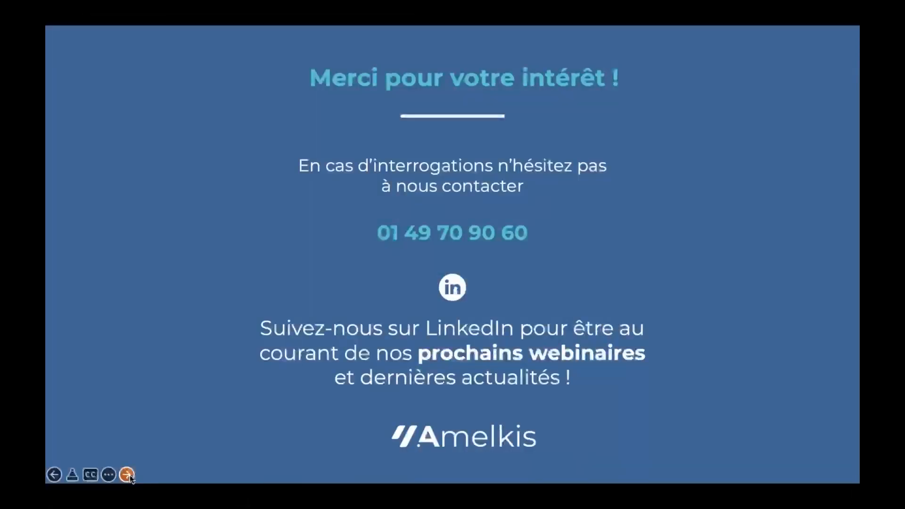